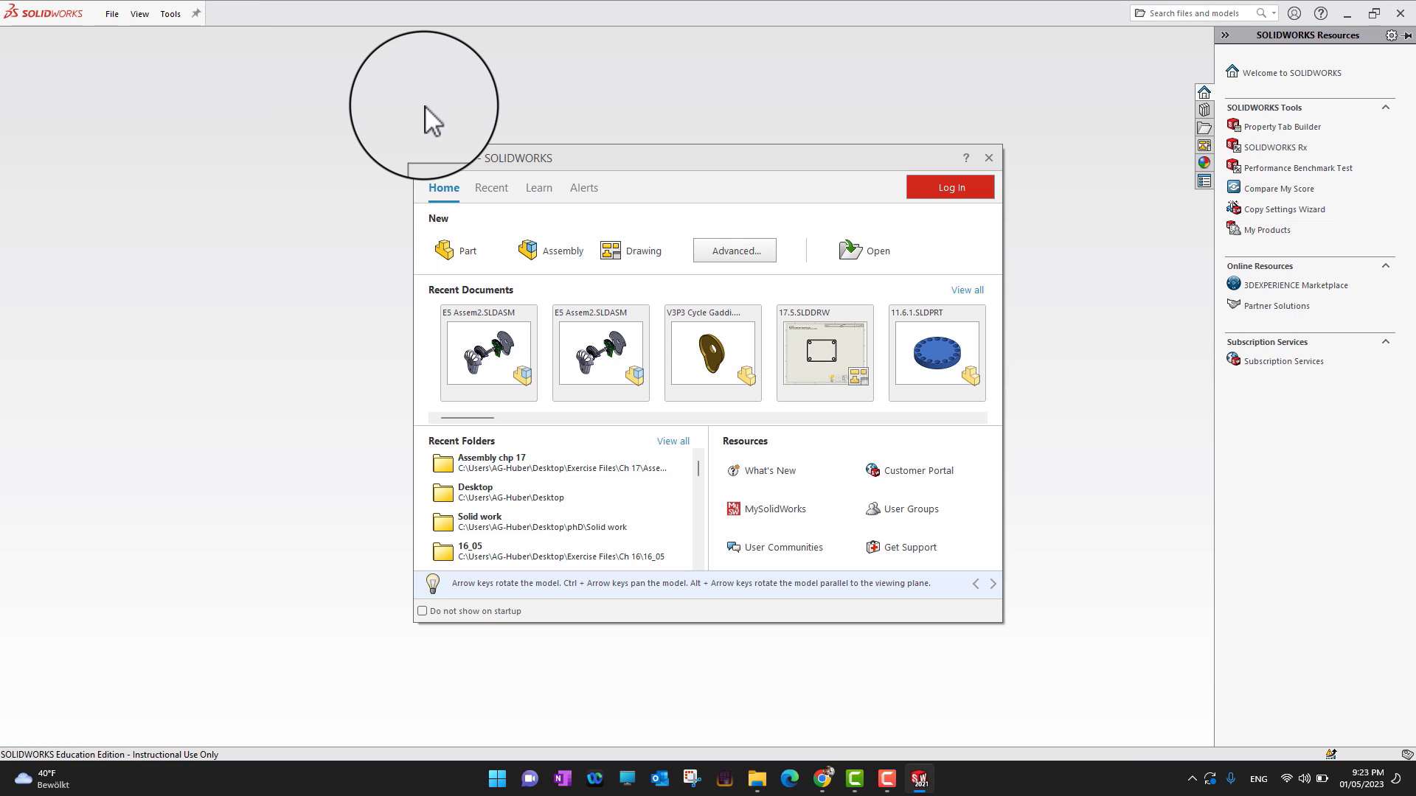
# - Create a new blank Part document from the Welcome dialog
pyautogui.click(466, 268)
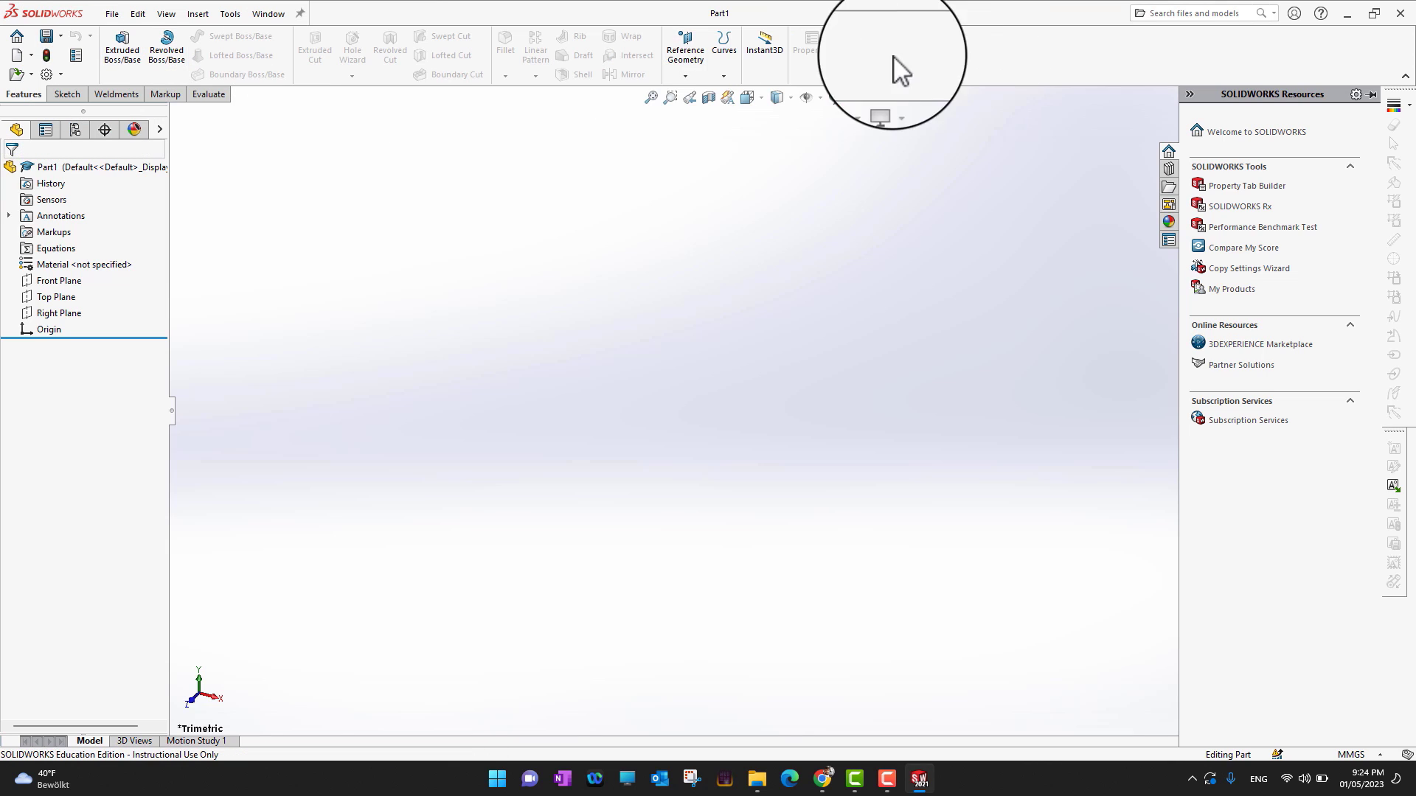
# - Add the Surfaces tab to the CommandManager and look at its tools
pyautogui.click(62, 94)
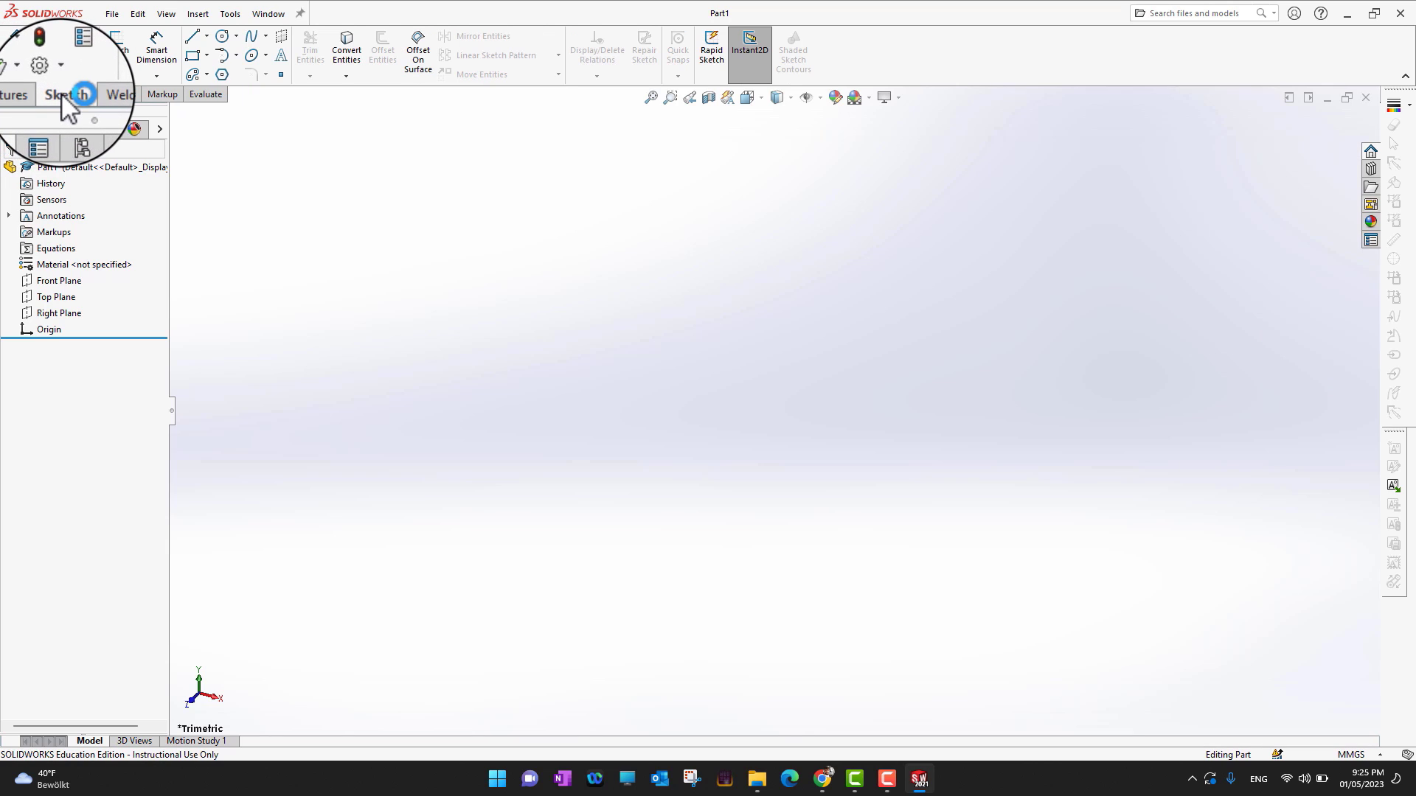
pyautogui.click(112, 95)
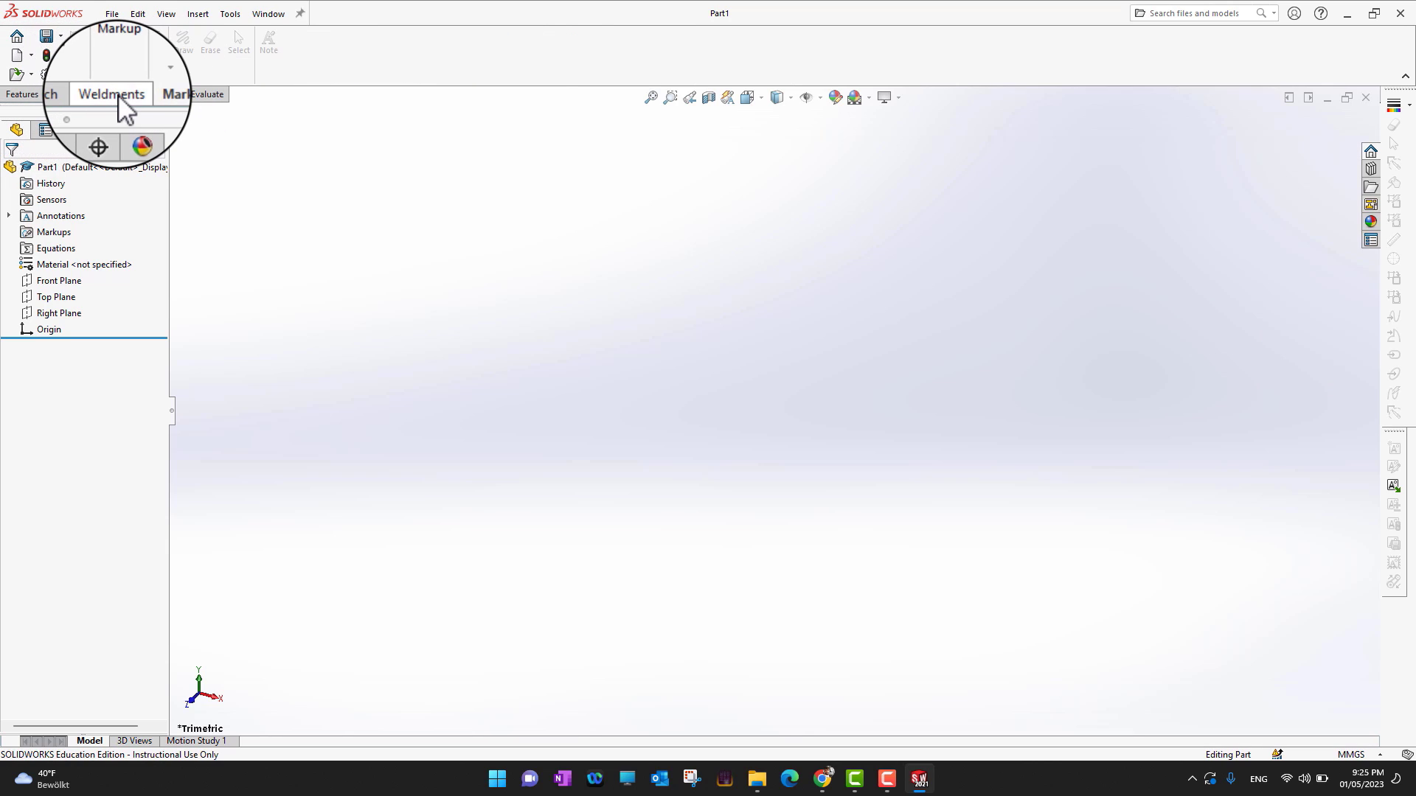
pyautogui.click(70, 98)
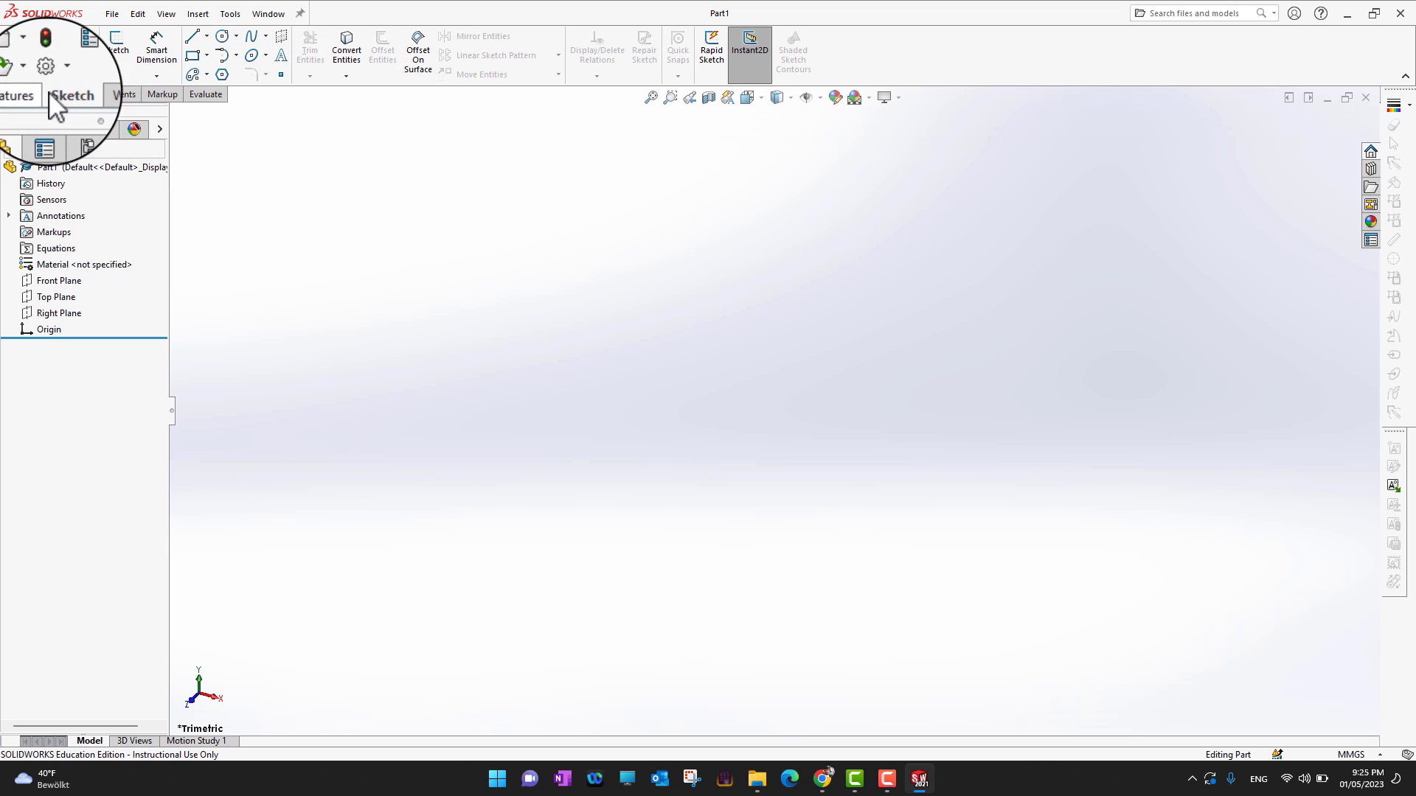
pyautogui.rightClick(101, 96)
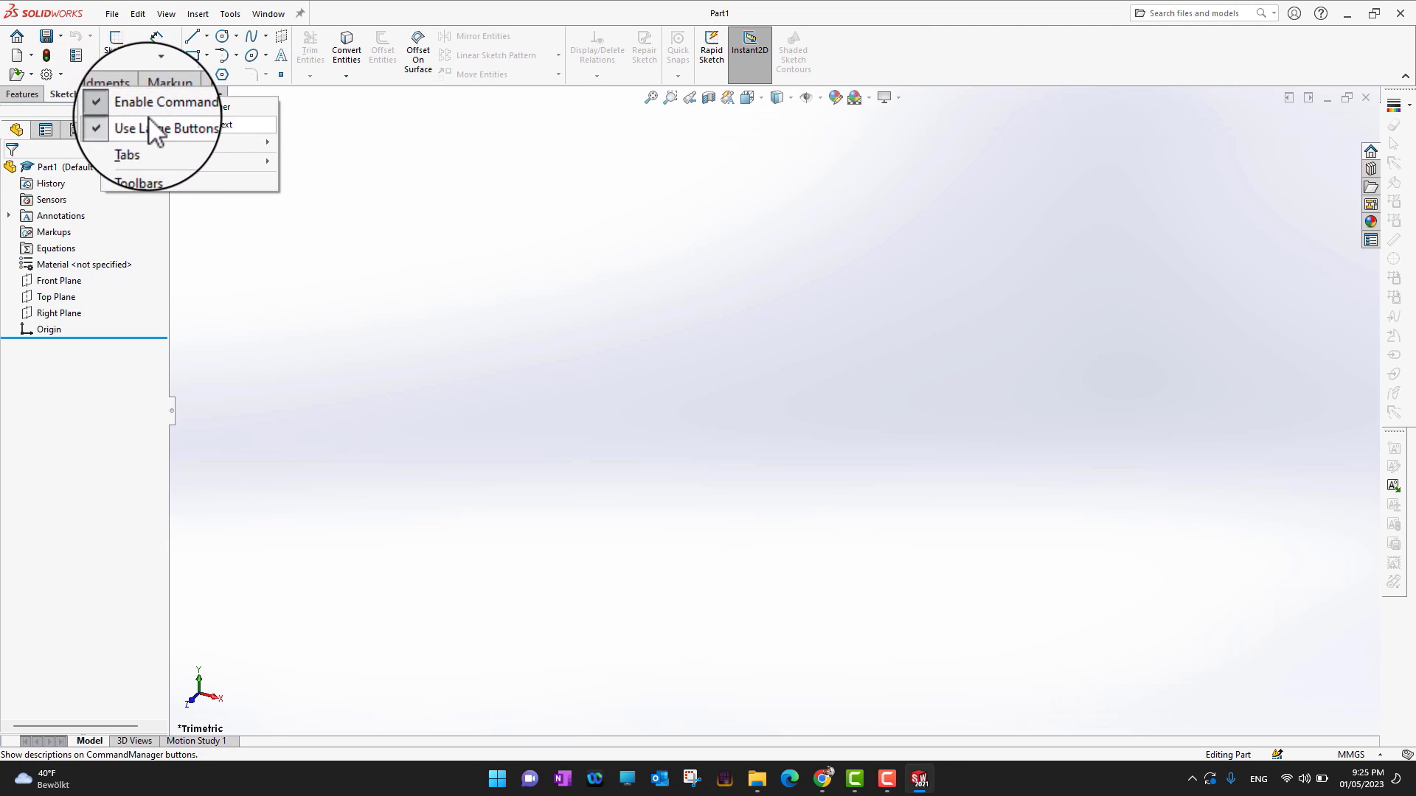
pyautogui.moveTo(188, 143)
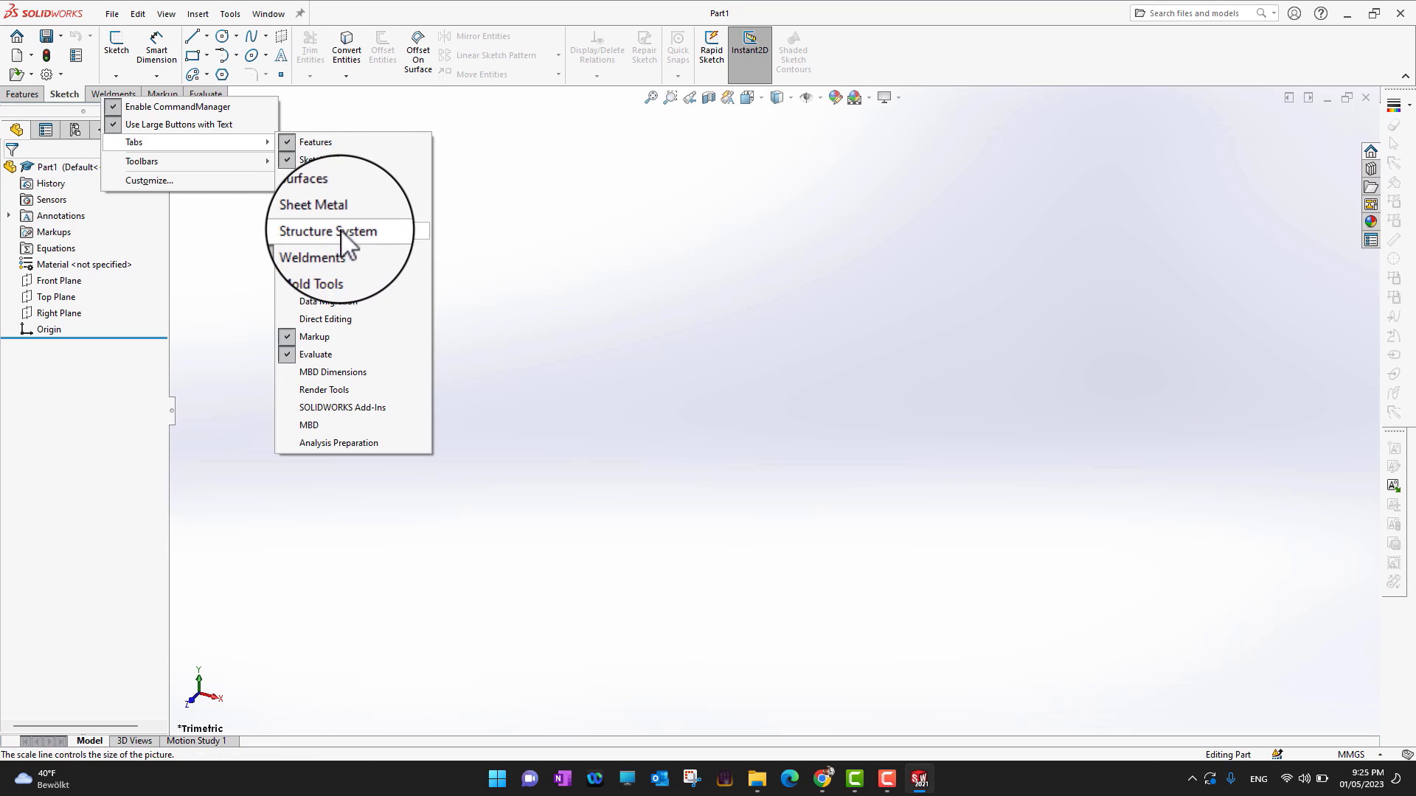
pyautogui.click(330, 196)
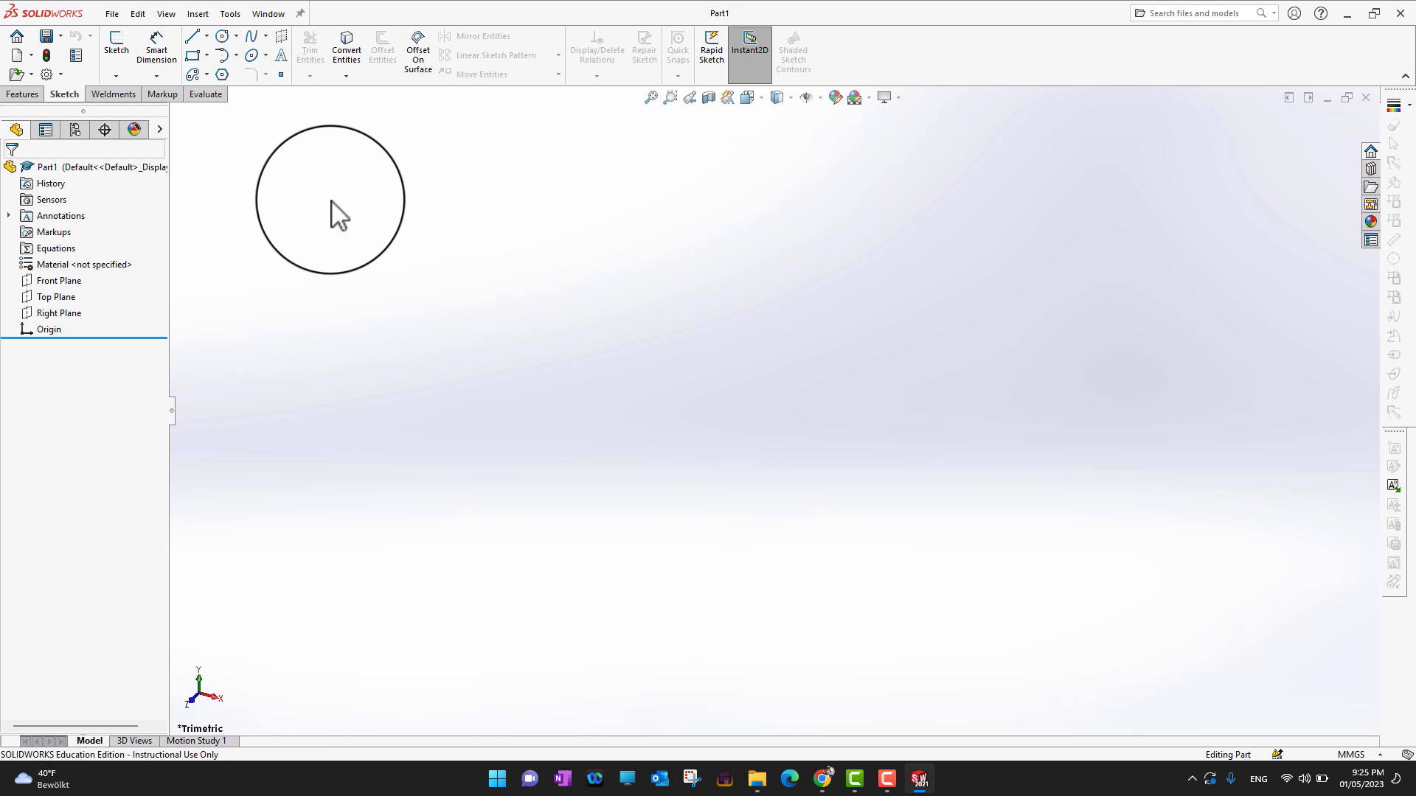
pyautogui.click(108, 97)
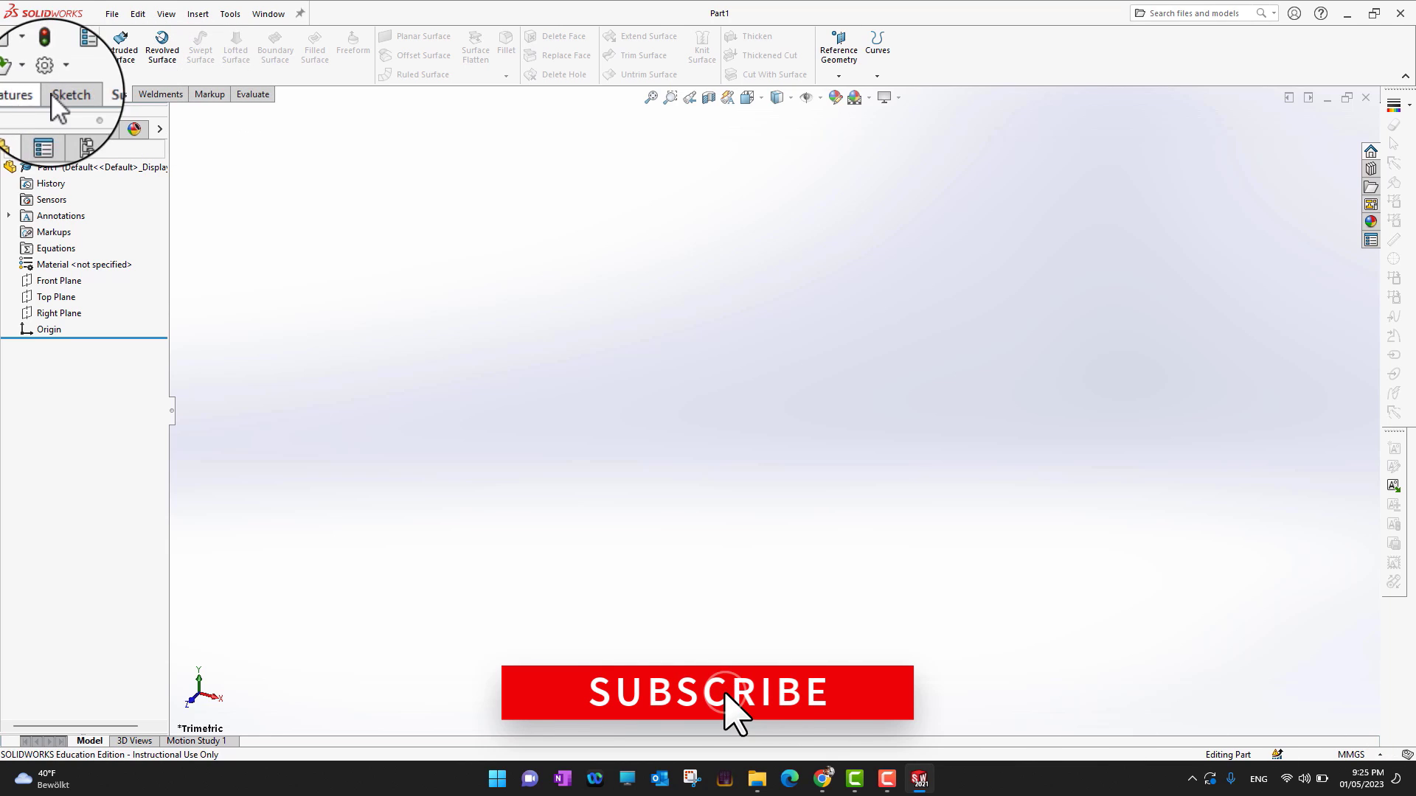
# - Uncheck the Surfaces and Weldments tabs in the CommandManager Tabs menu
pyautogui.rightClick(149, 93)
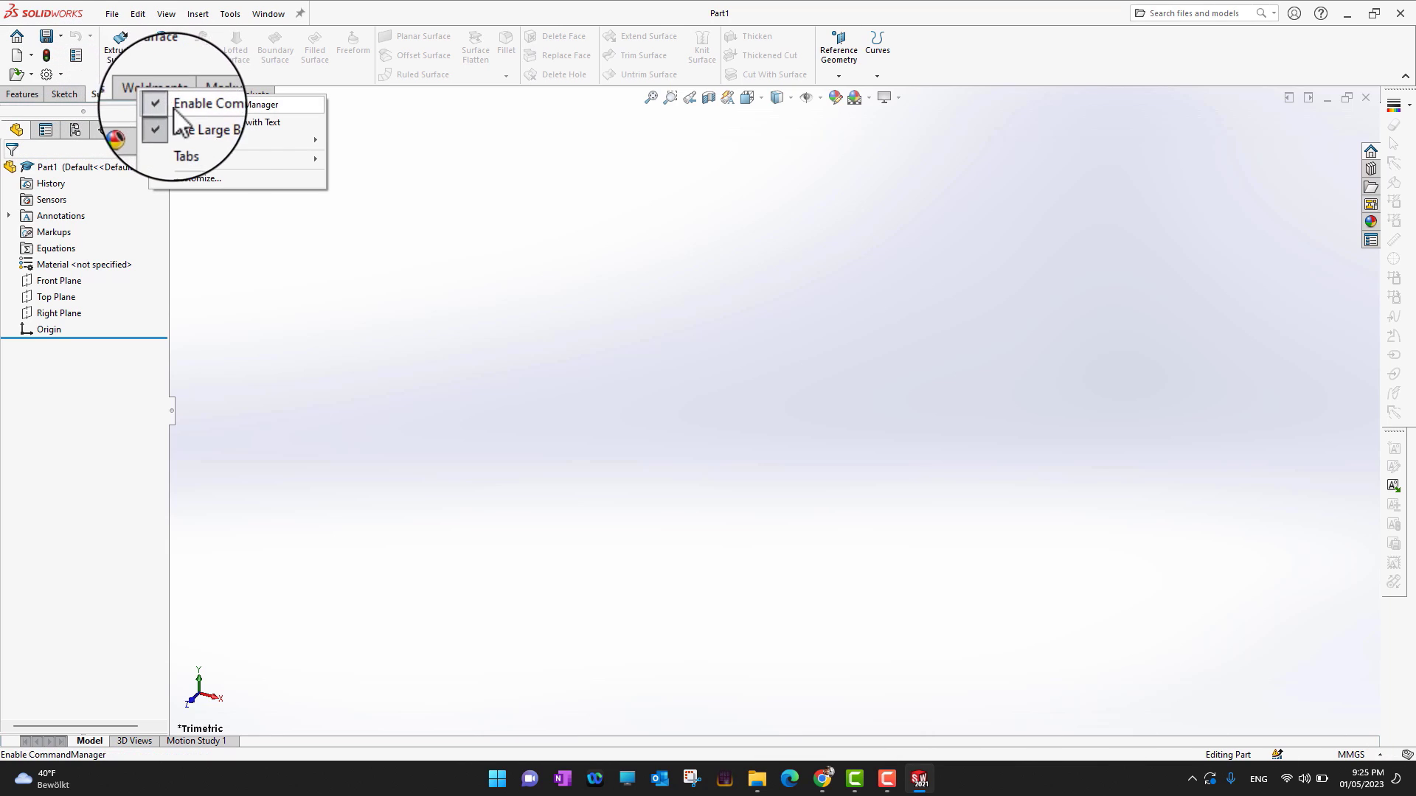
pyautogui.moveTo(212, 140)
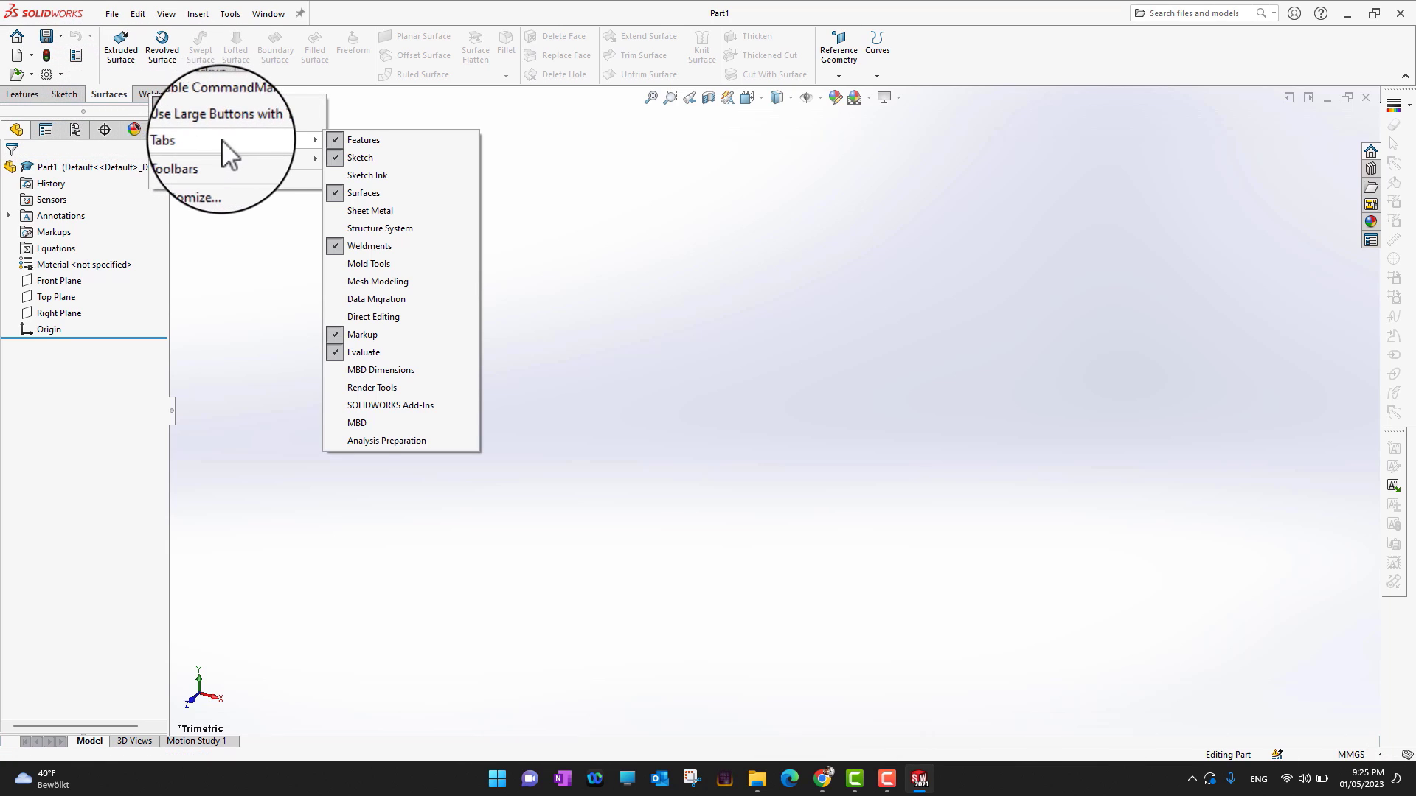
pyautogui.click(338, 194)
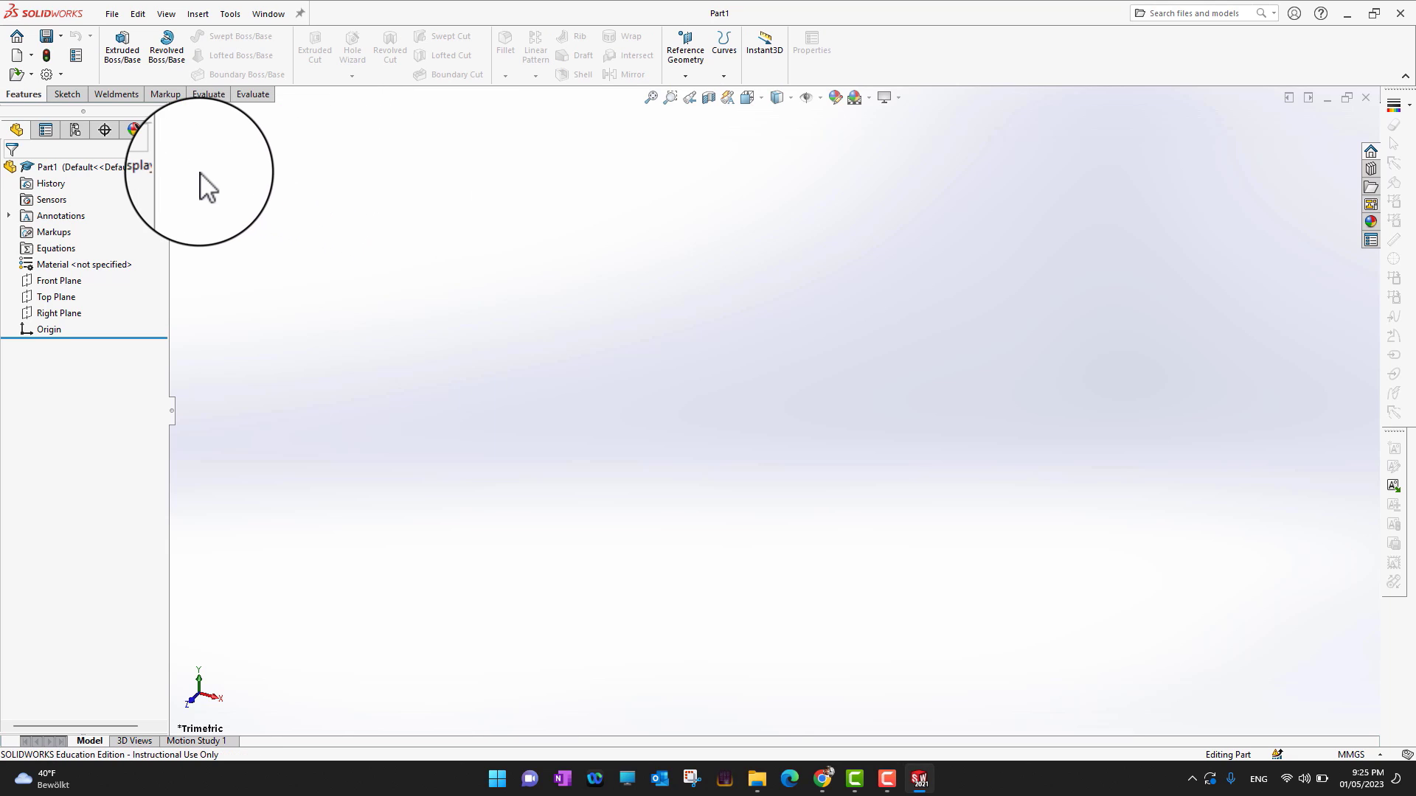
pyautogui.rightClick(117, 98)
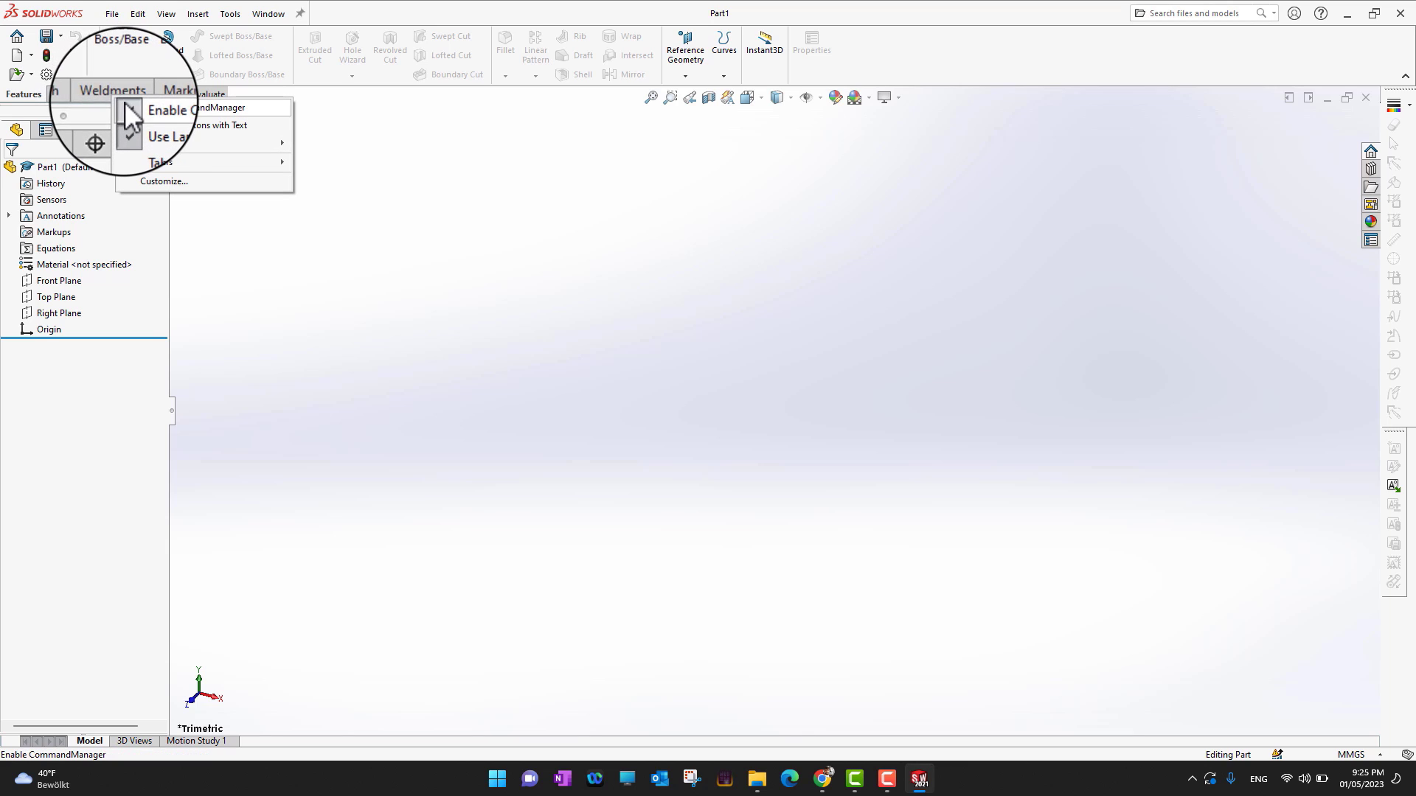
pyautogui.moveTo(199, 145)
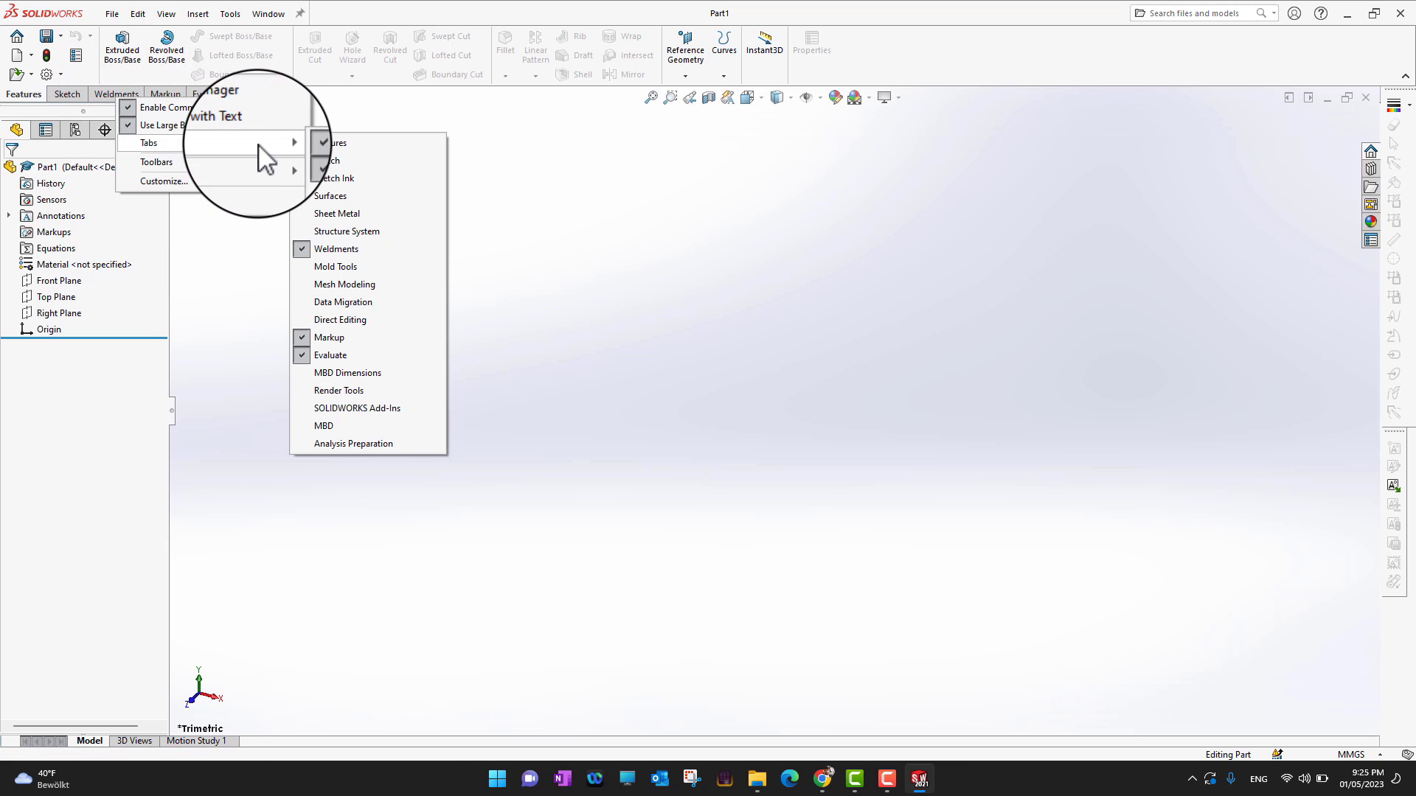
pyautogui.click(341, 254)
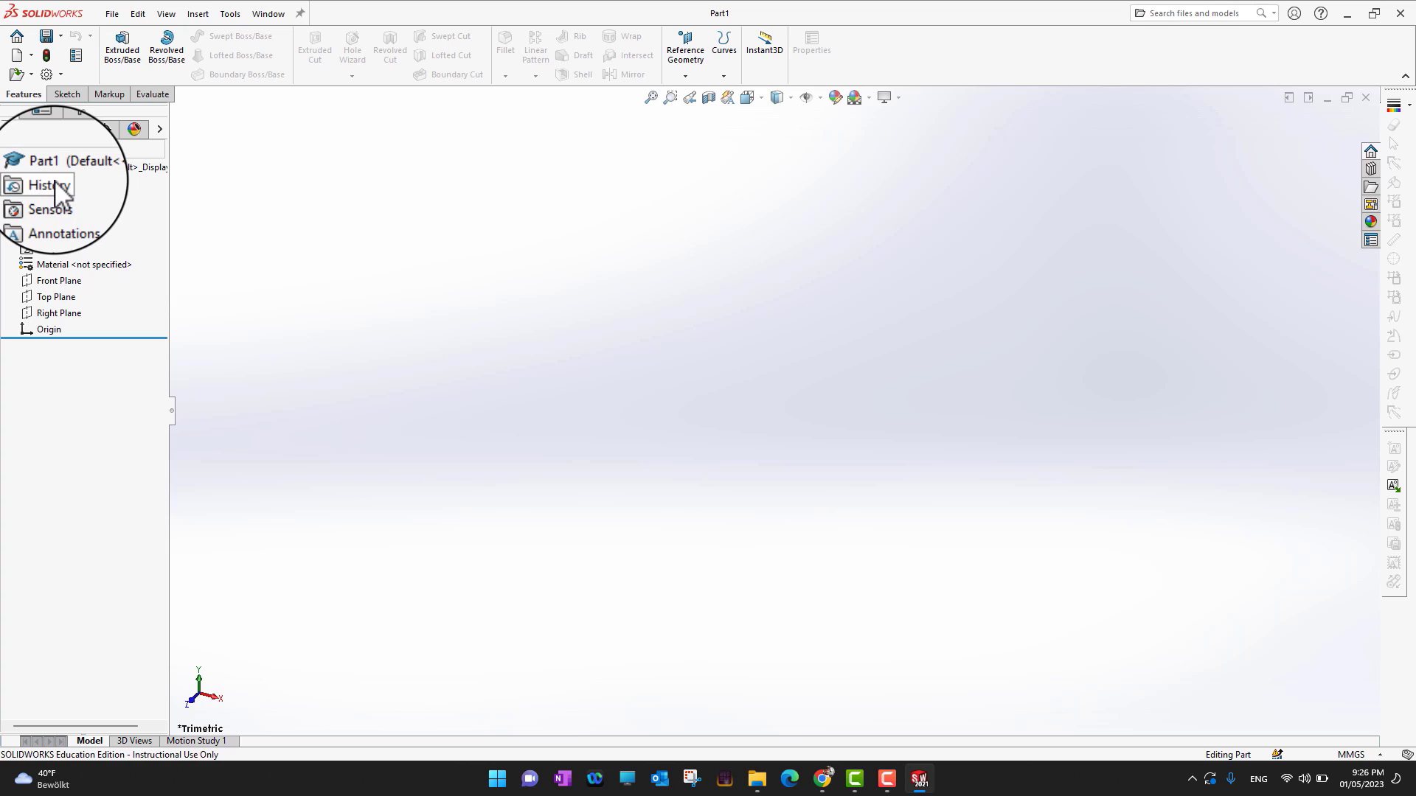
pyautogui.rightClick(44, 267)
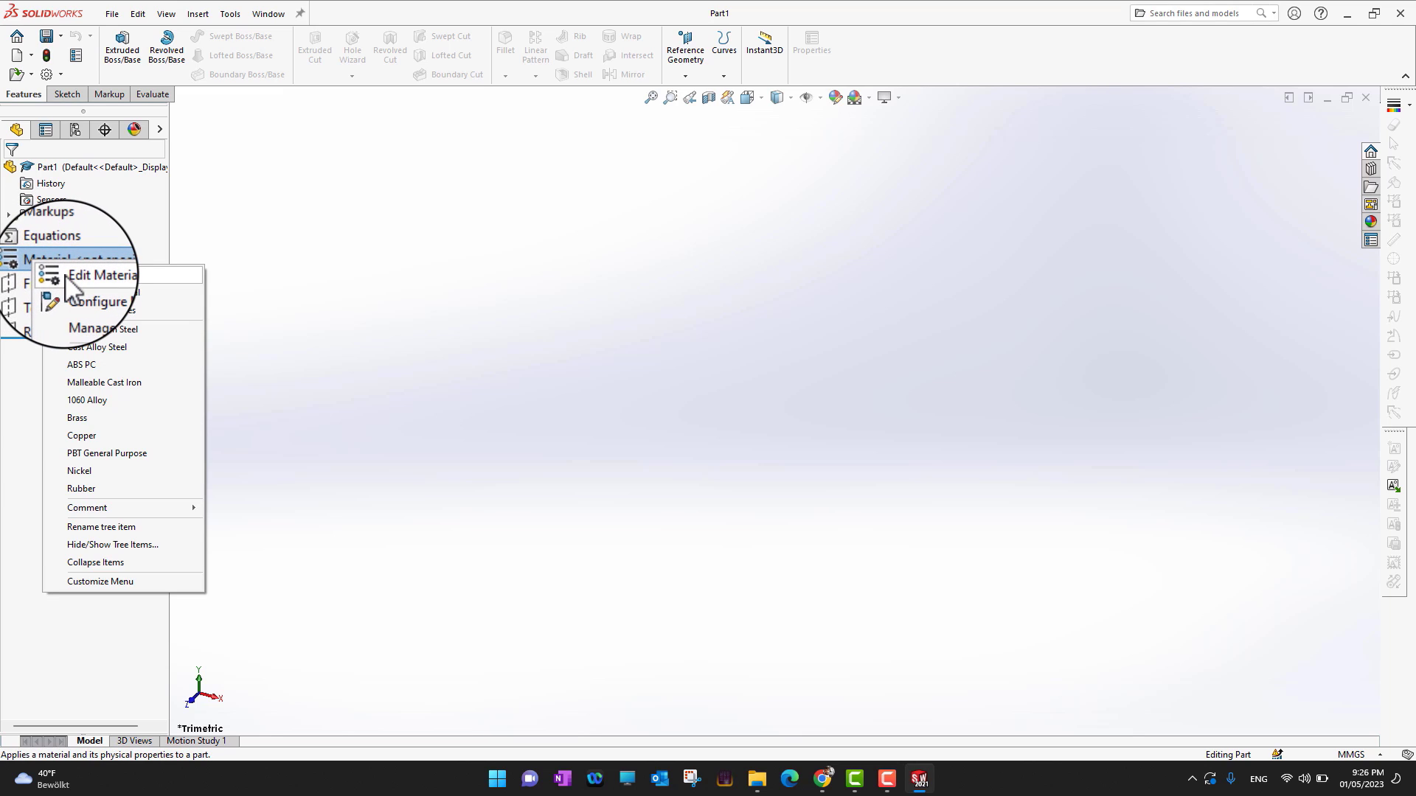
pyautogui.click(72, 276)
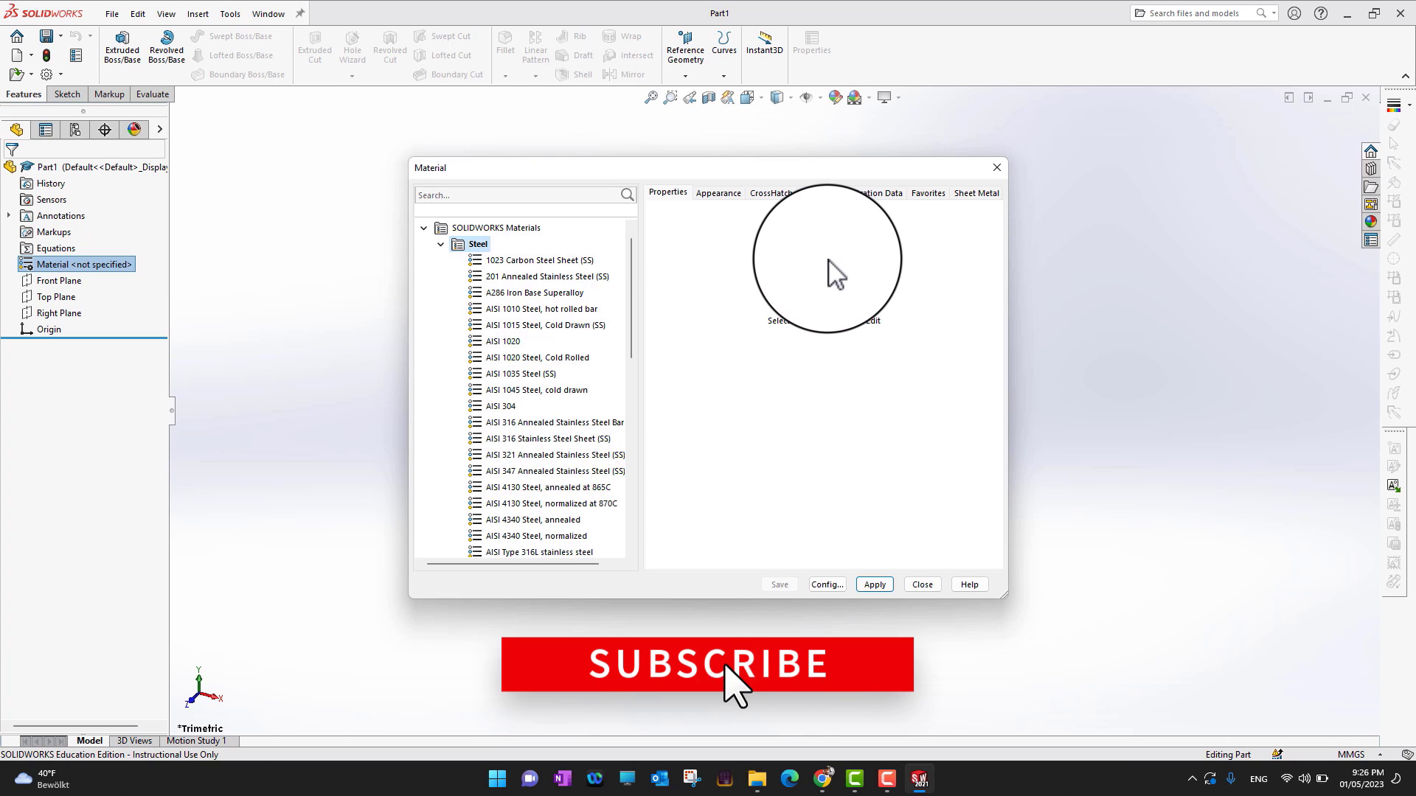
pyautogui.click(997, 167)
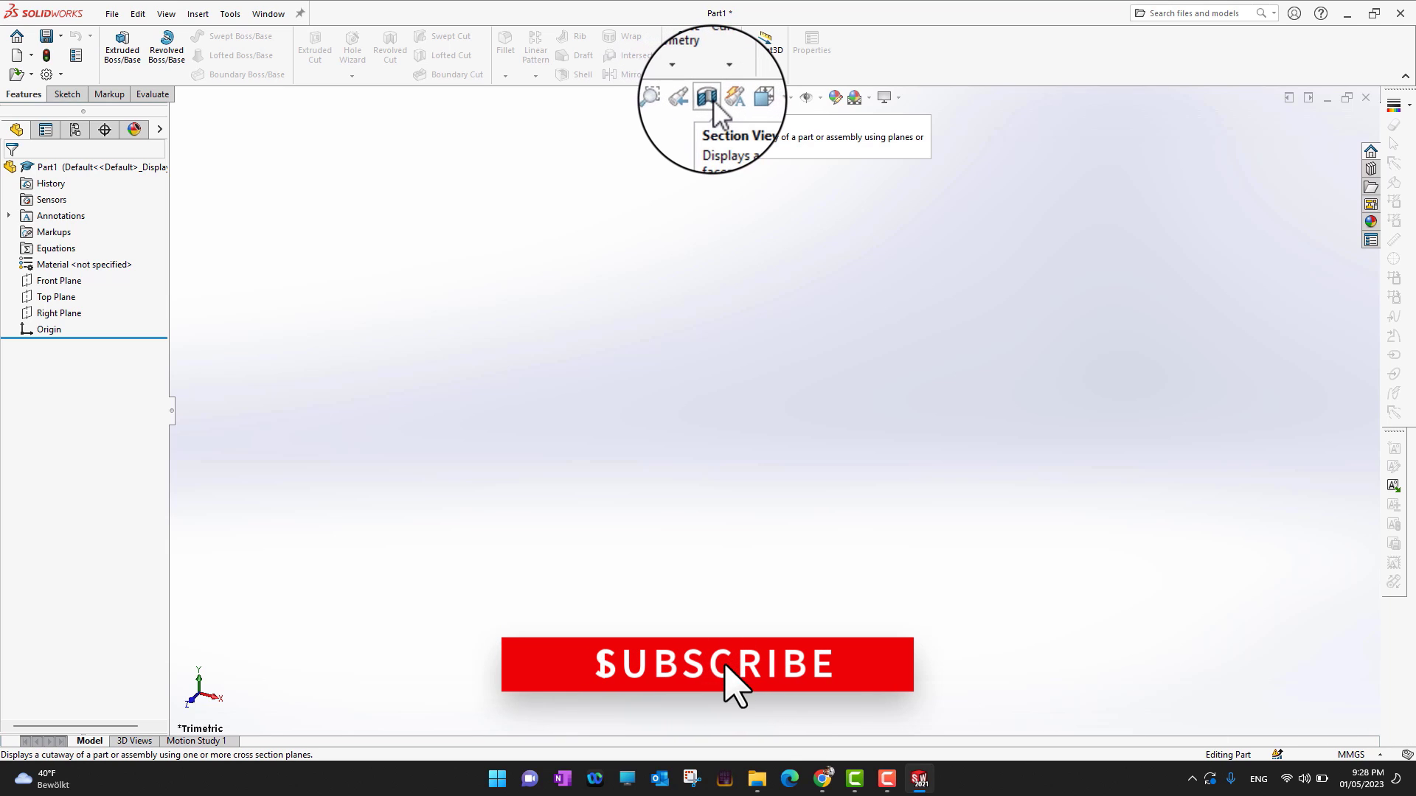
pyautogui.click(762, 100)
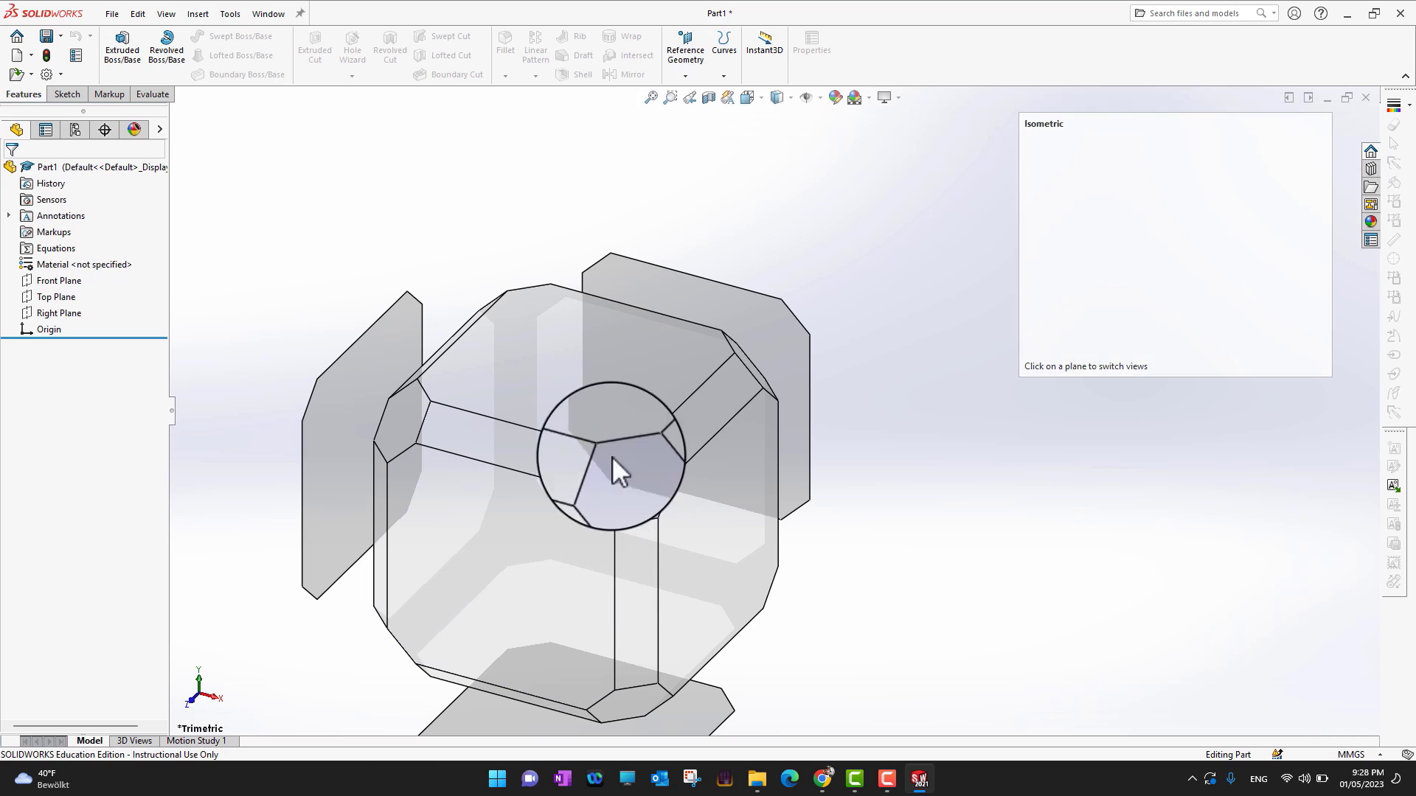
pyautogui.click(779, 314)
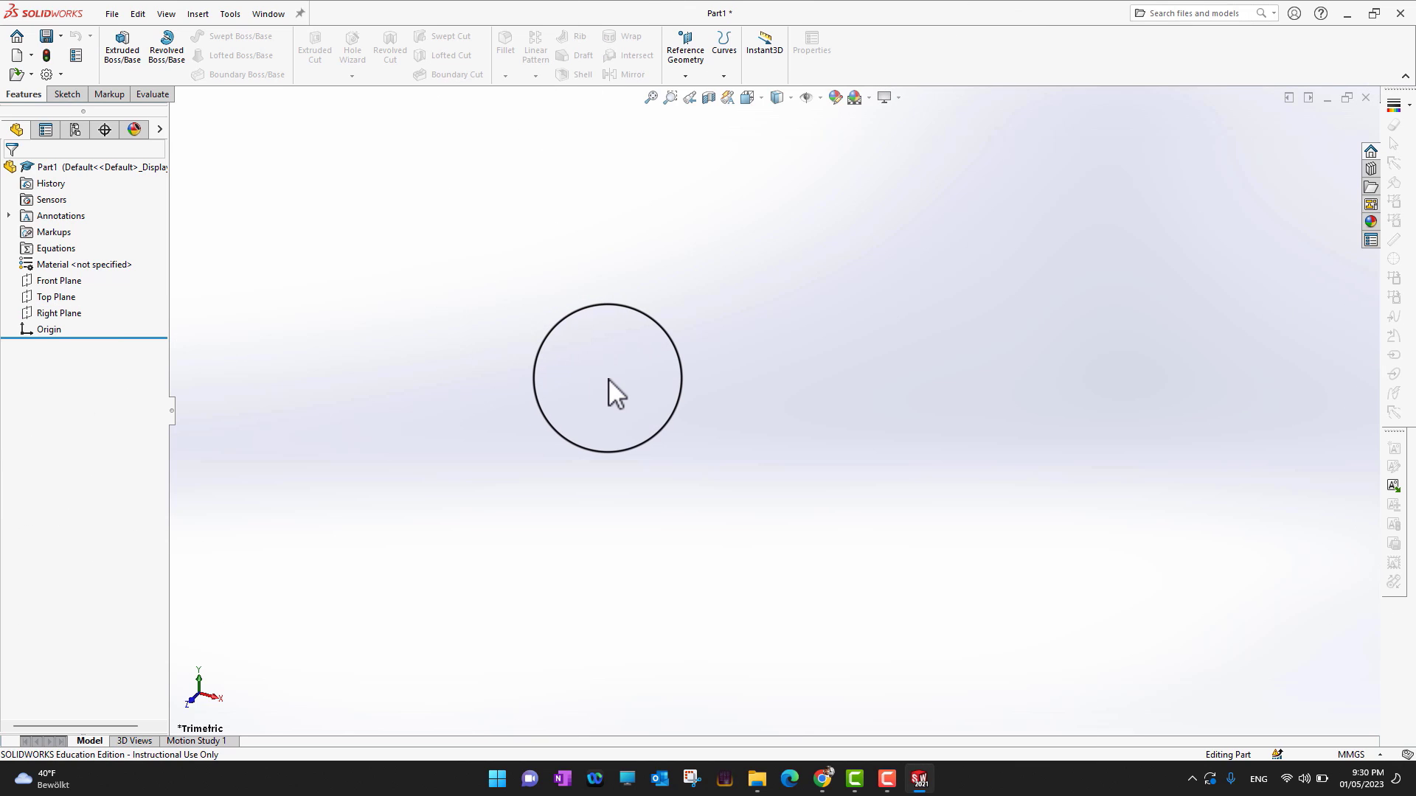
# - Open the Customize dialog from the CommandManager context menu and scan its Toolbars list
pyautogui.click(70, 94)
pyautogui.click(110, 94)
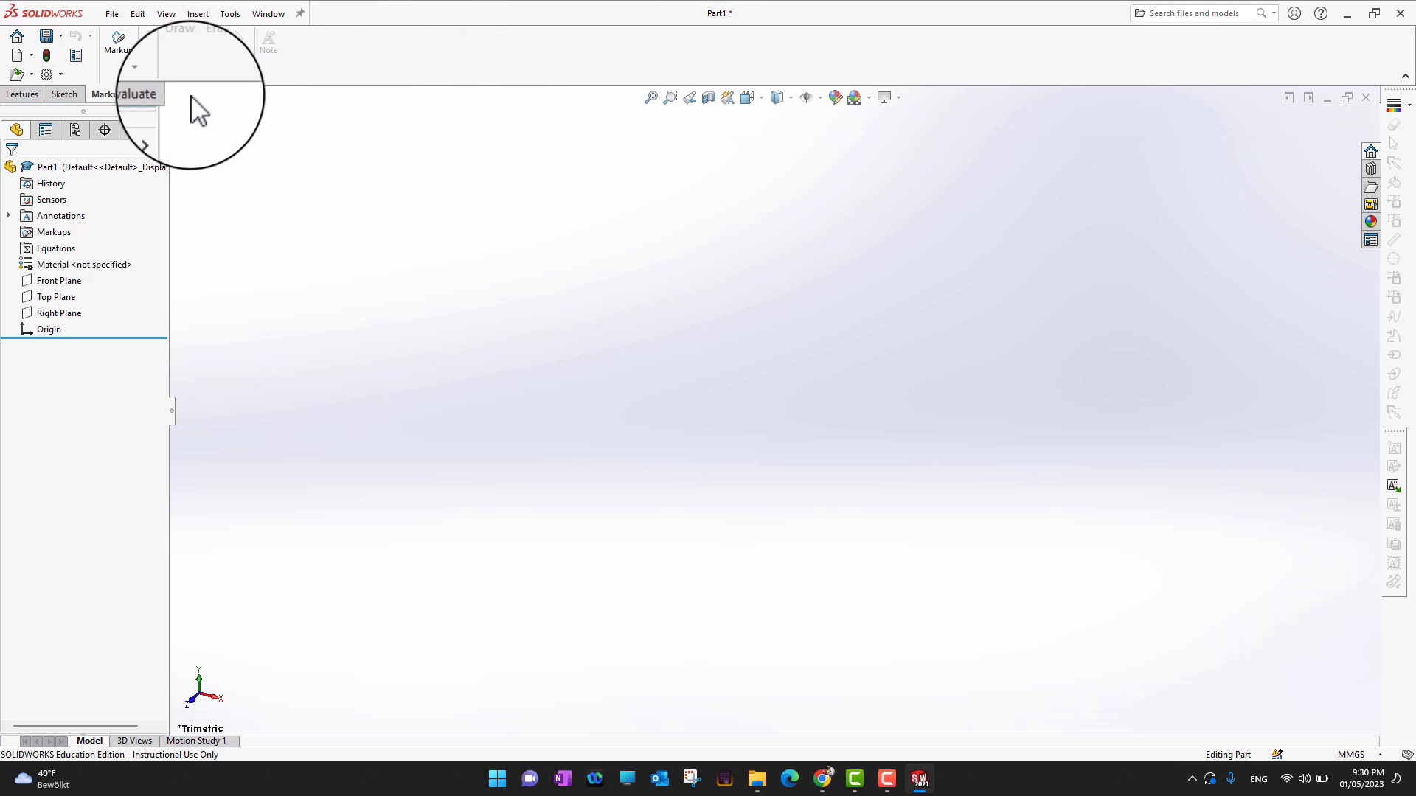
pyautogui.click(65, 96)
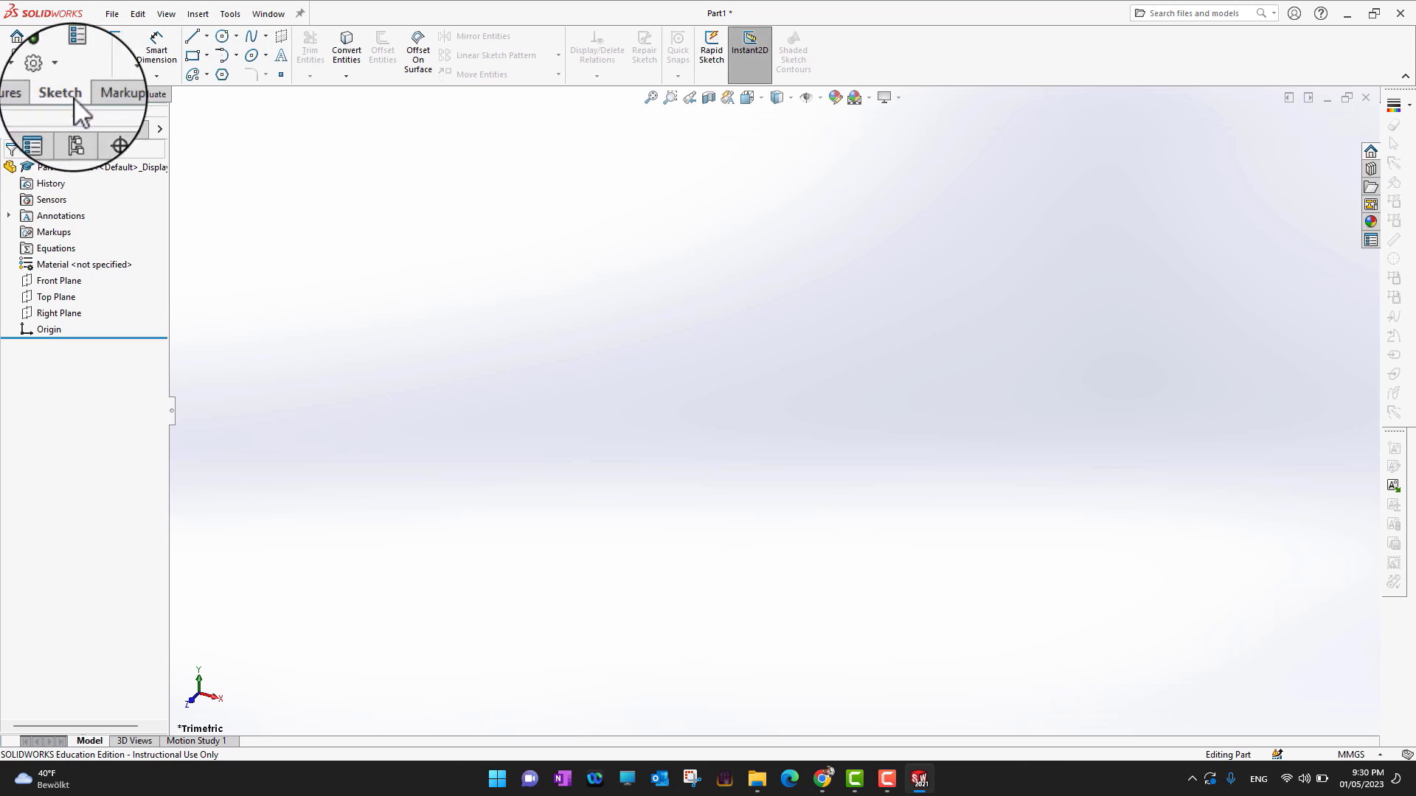
pyautogui.rightClick(1019, 63)
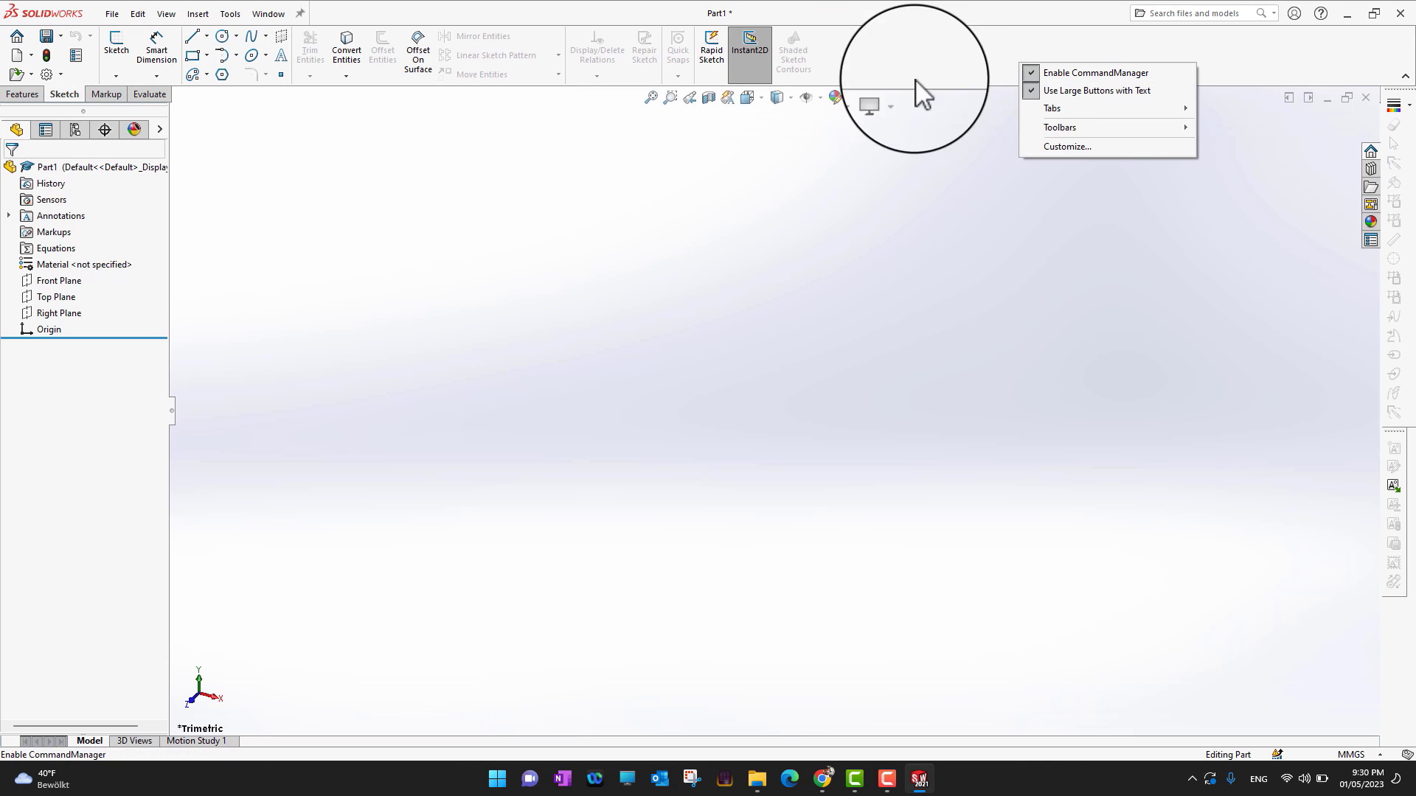
pyautogui.rightClick(962, 40)
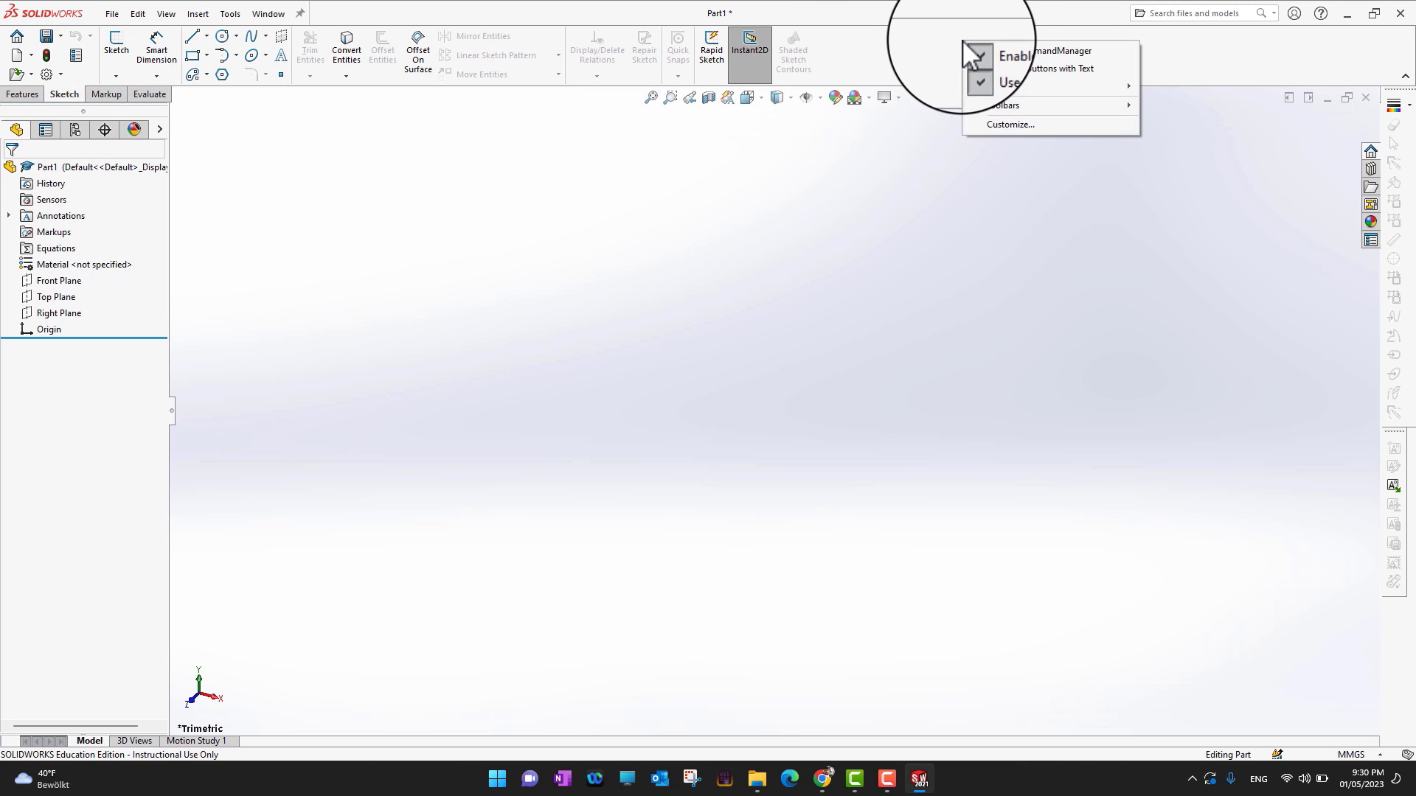
pyautogui.click(1025, 122)
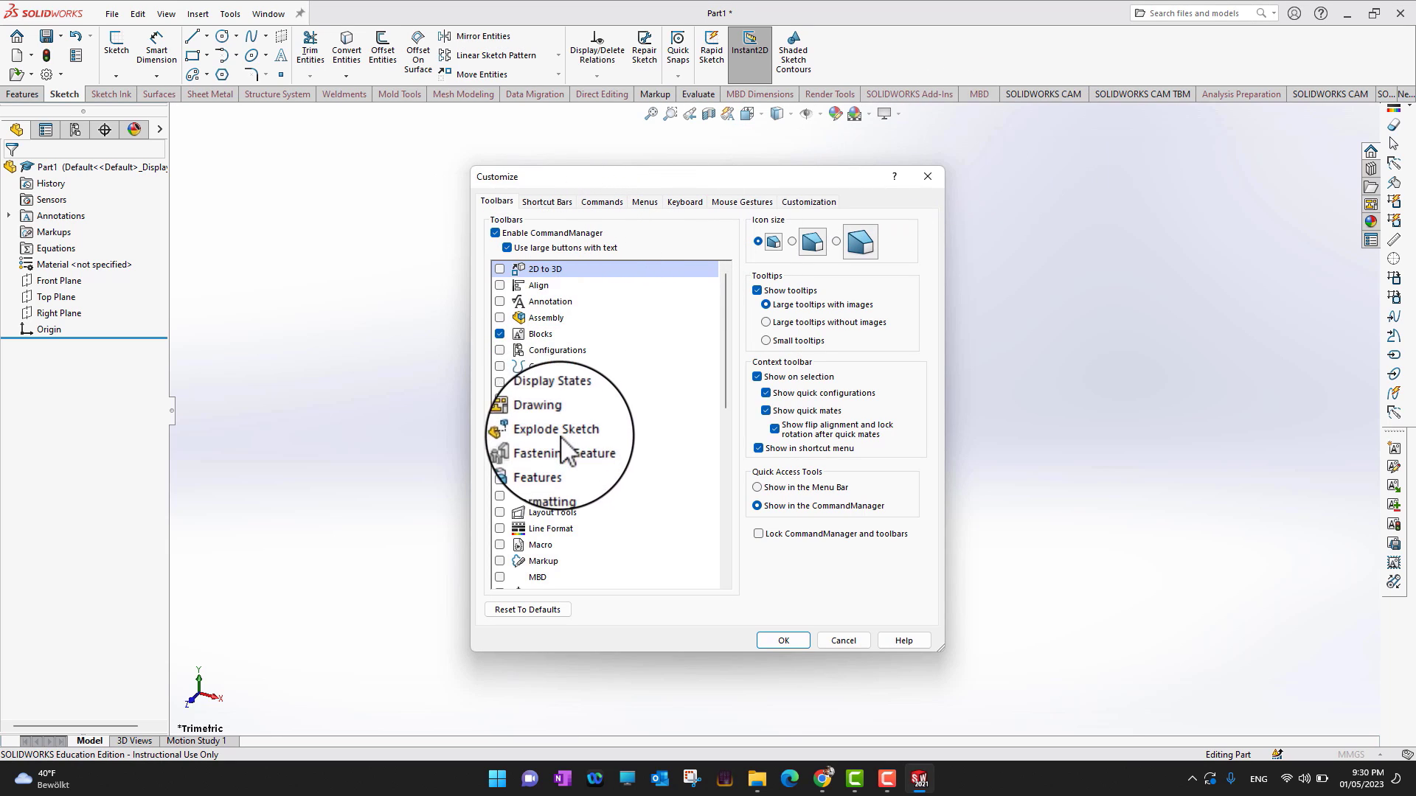
pyautogui.scroll(-2, 609, 417)
pyautogui.scroll(2, 609, 417)
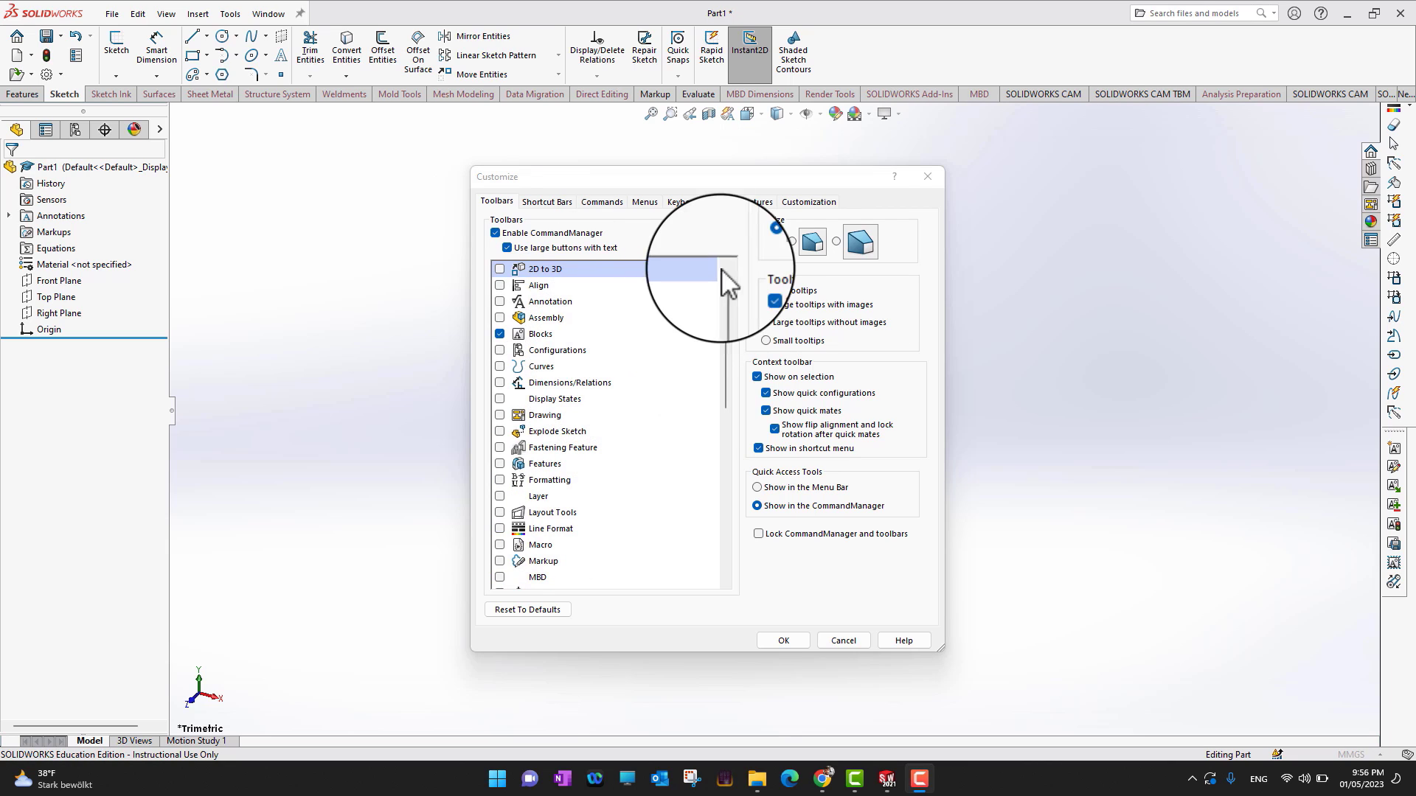
# - Browse the Commands tab of Customize and drag a command button toward a toolbar
pyautogui.click(602, 203)
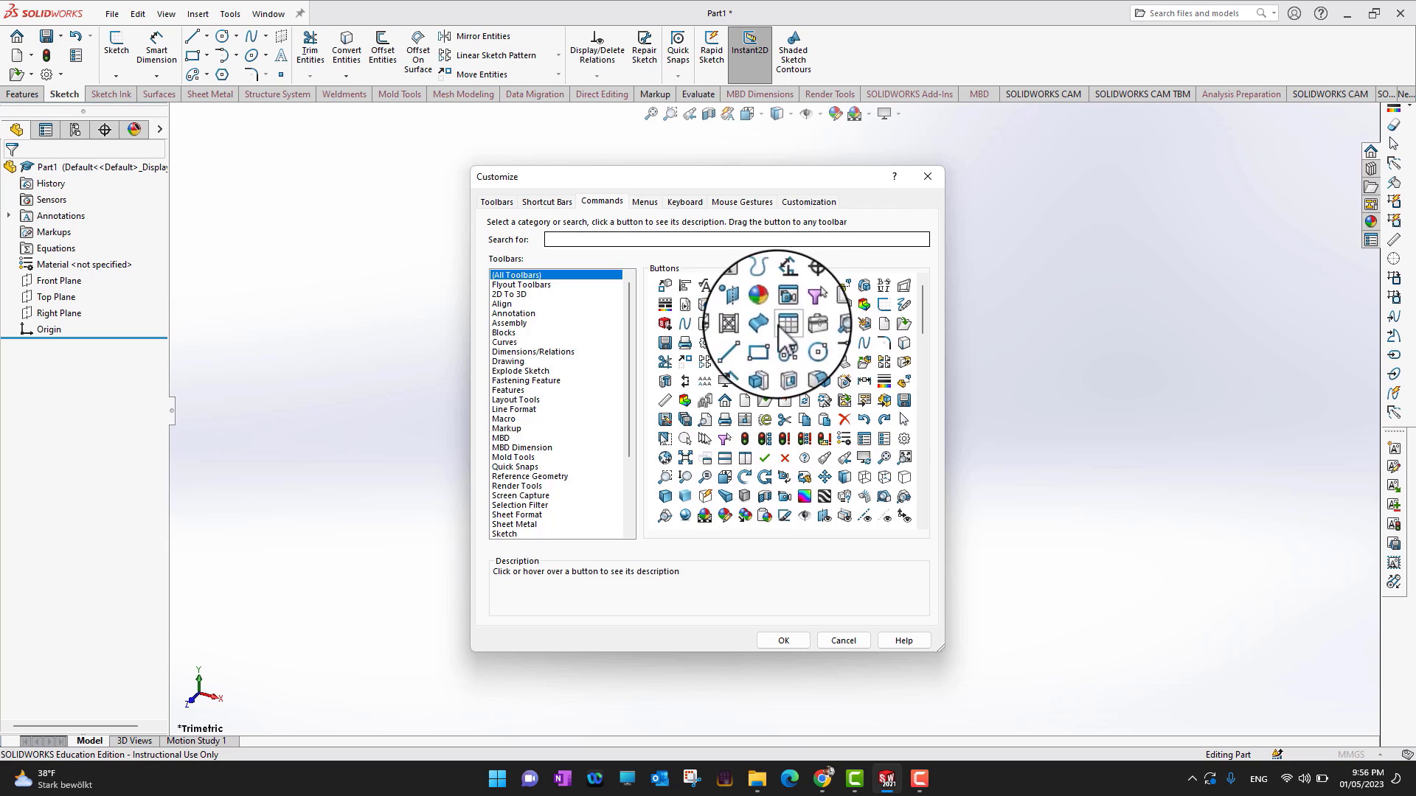
pyautogui.moveTo(803, 289); pyautogui.dragTo(737, 351)
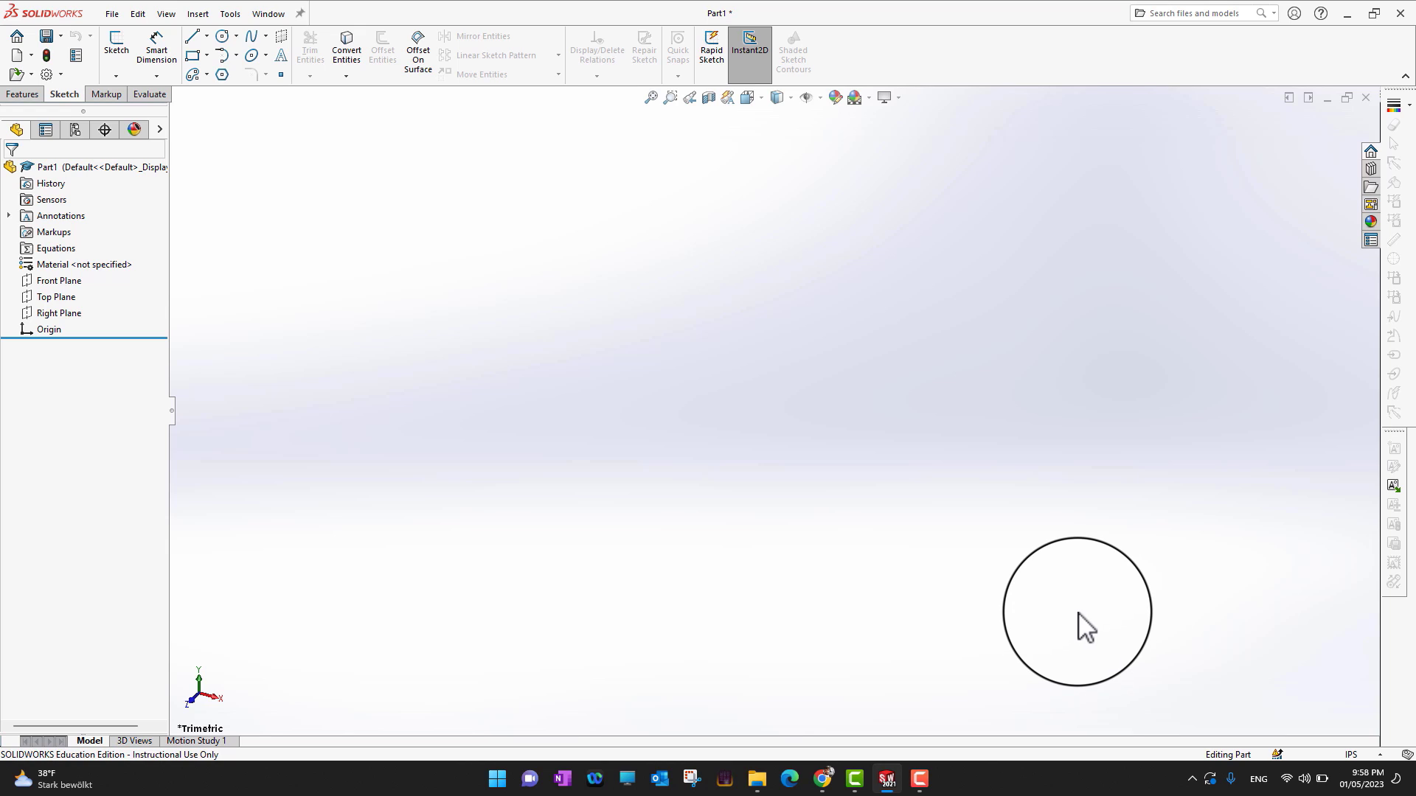
# - Switch the part's unit system to MMGS (millimeter, gram, second) from the status bar
pyautogui.click(1385, 765)
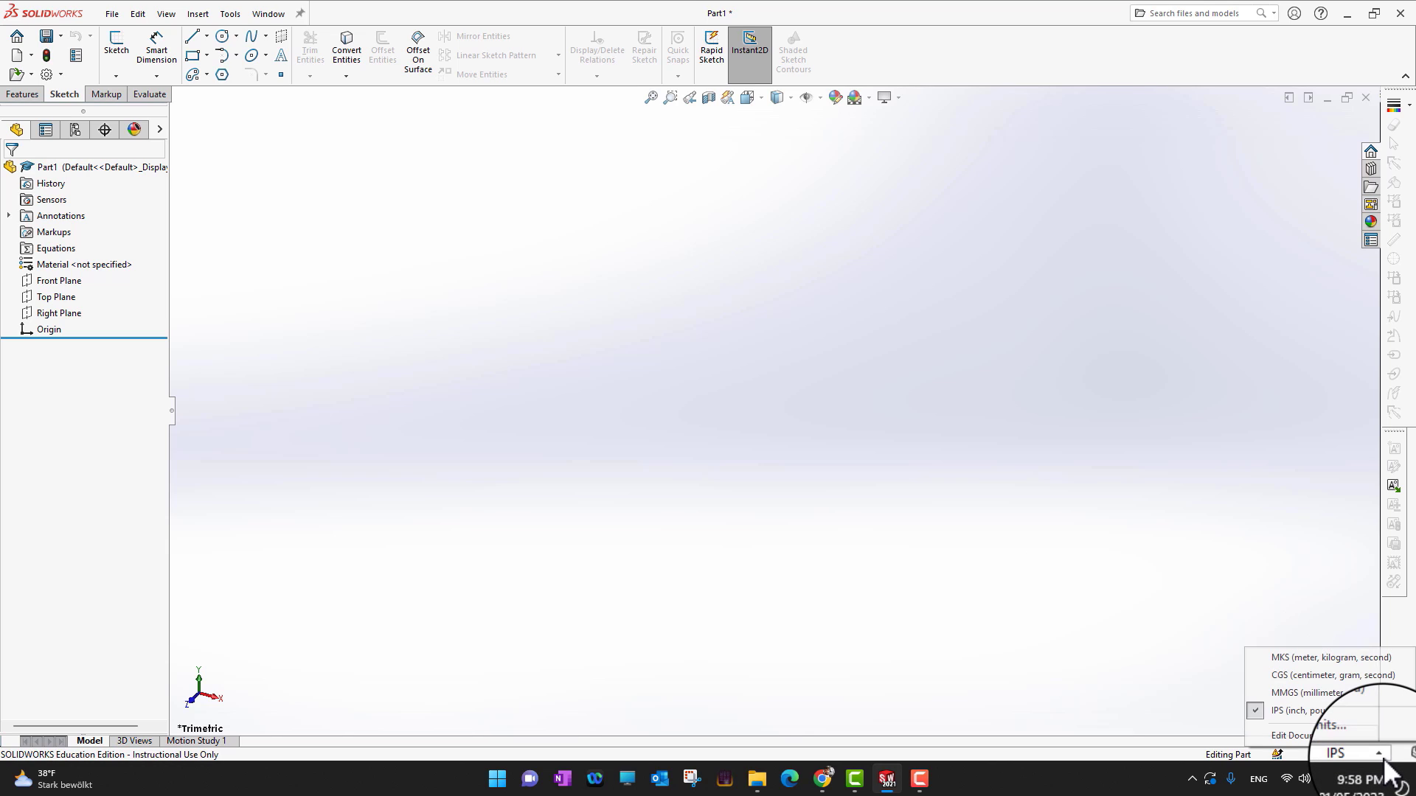
pyautogui.click(1325, 694)
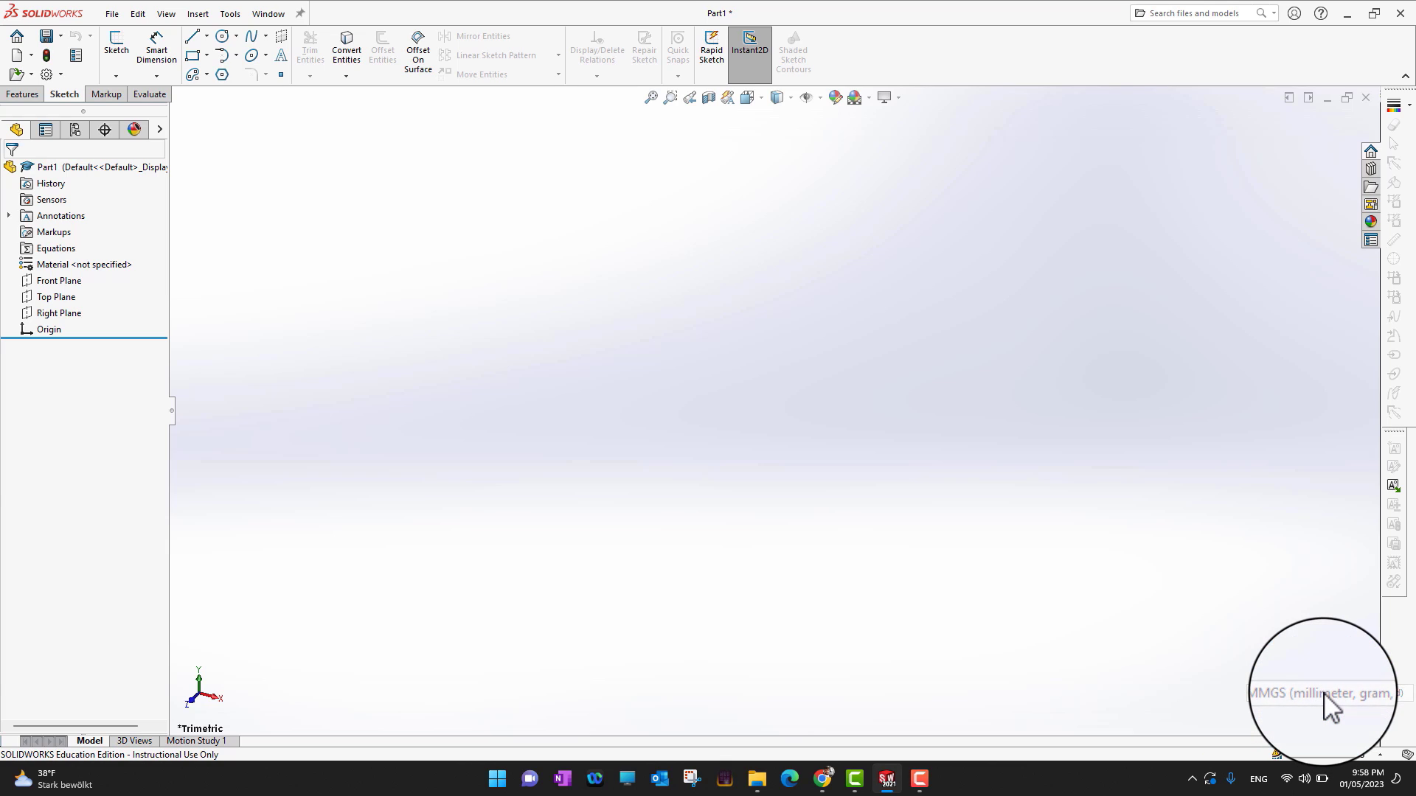
pyautogui.click(1364, 755)
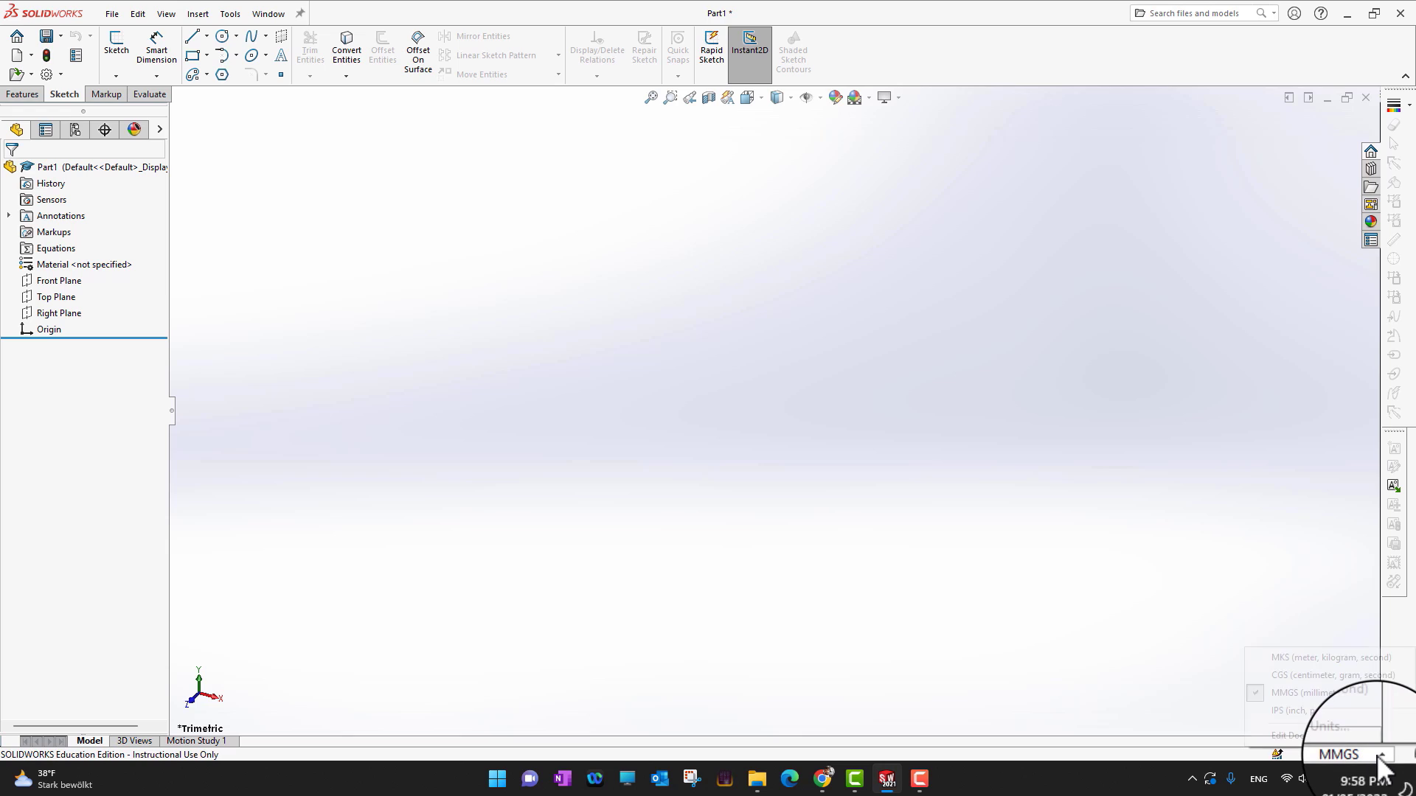
# - Review the Units page in Document Properties, then cancel without changes
pyautogui.click(1327, 734)
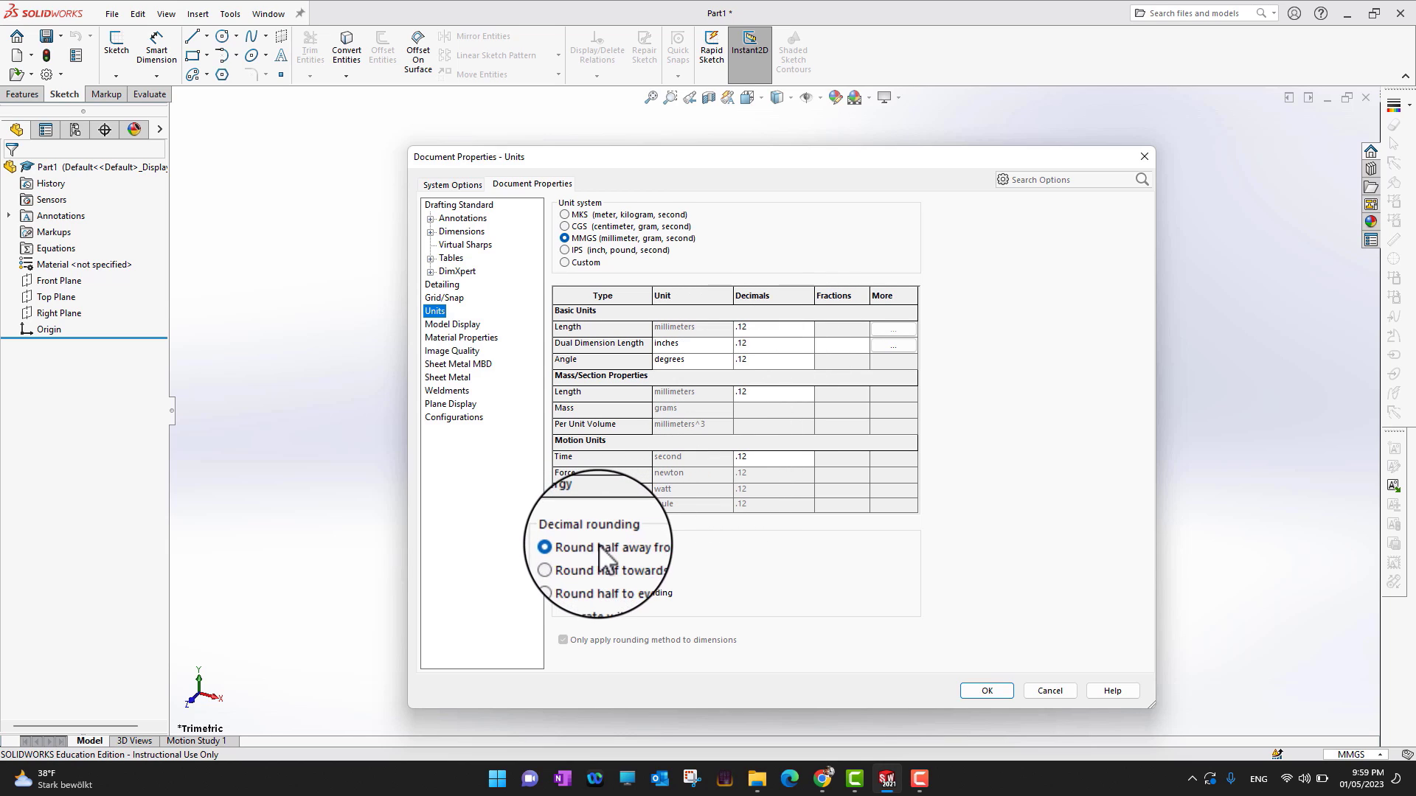
pyautogui.click(1062, 692)
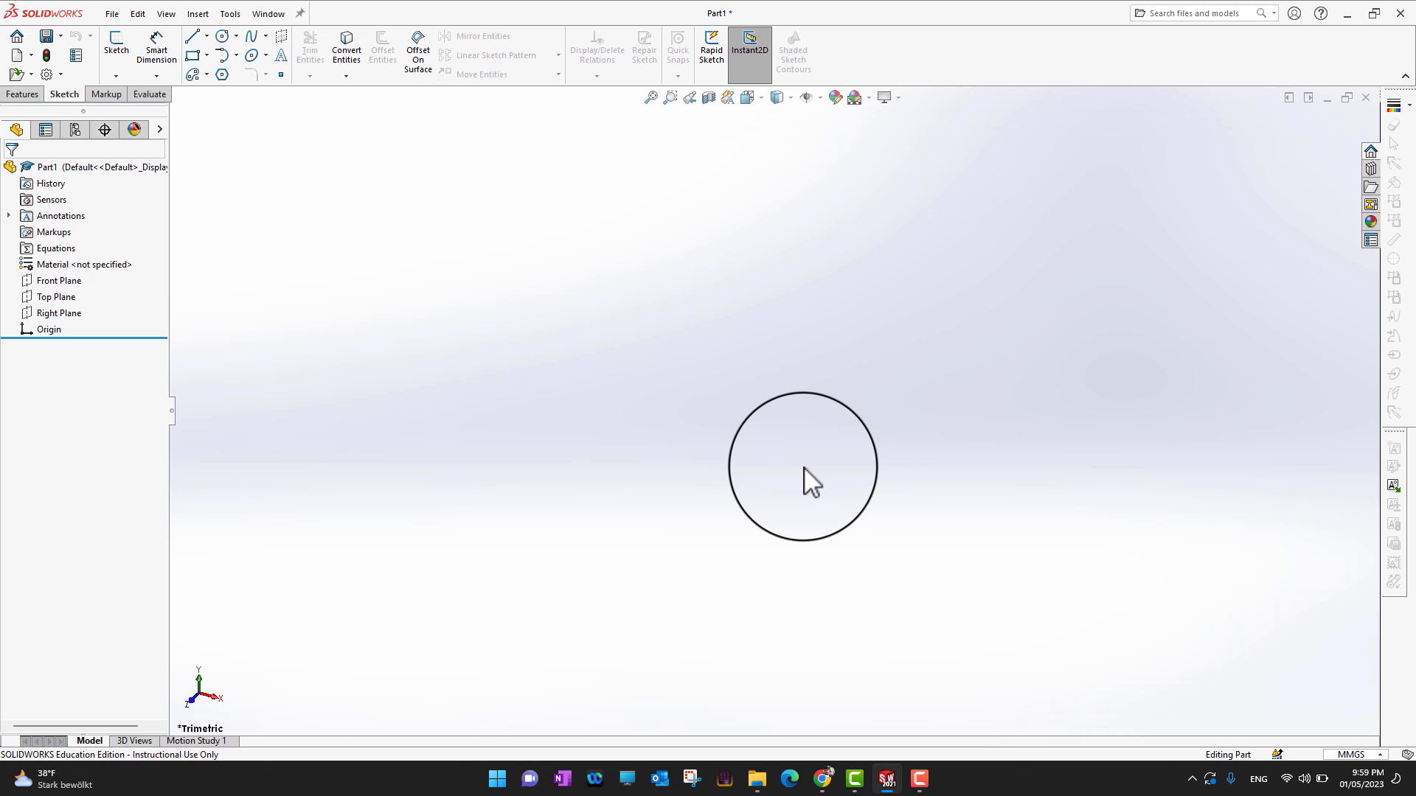